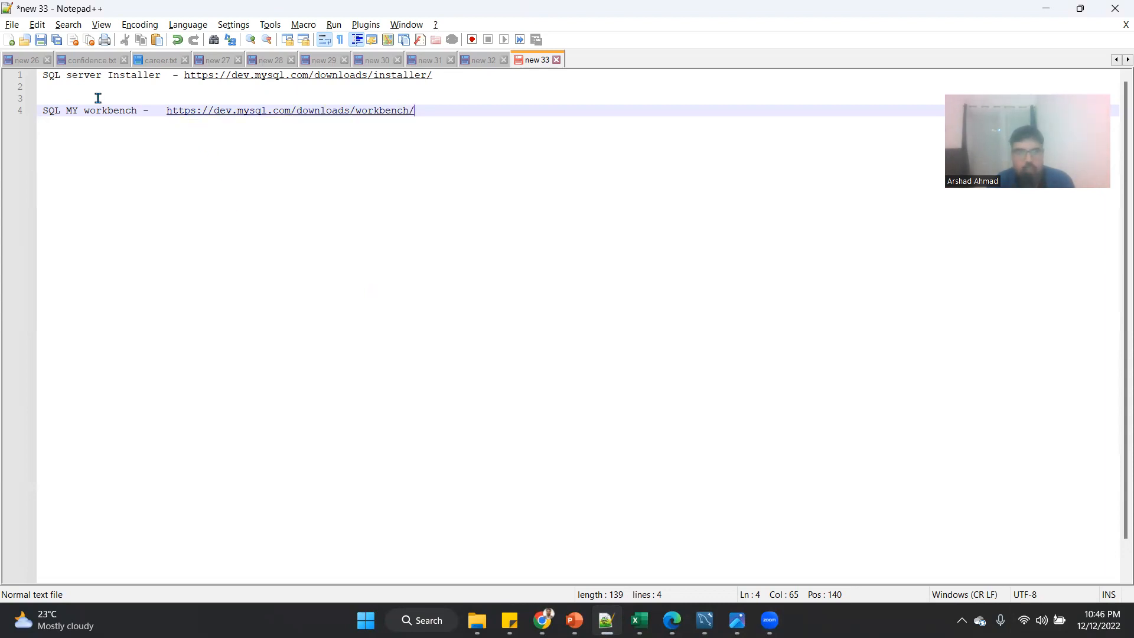
- Switch from the notes to Chrome and examine the MySQL Installer and MySQL Workbench 8.0.31 download pages for Microsoft Windows
left_click_drag(445, 73, 186, 77)
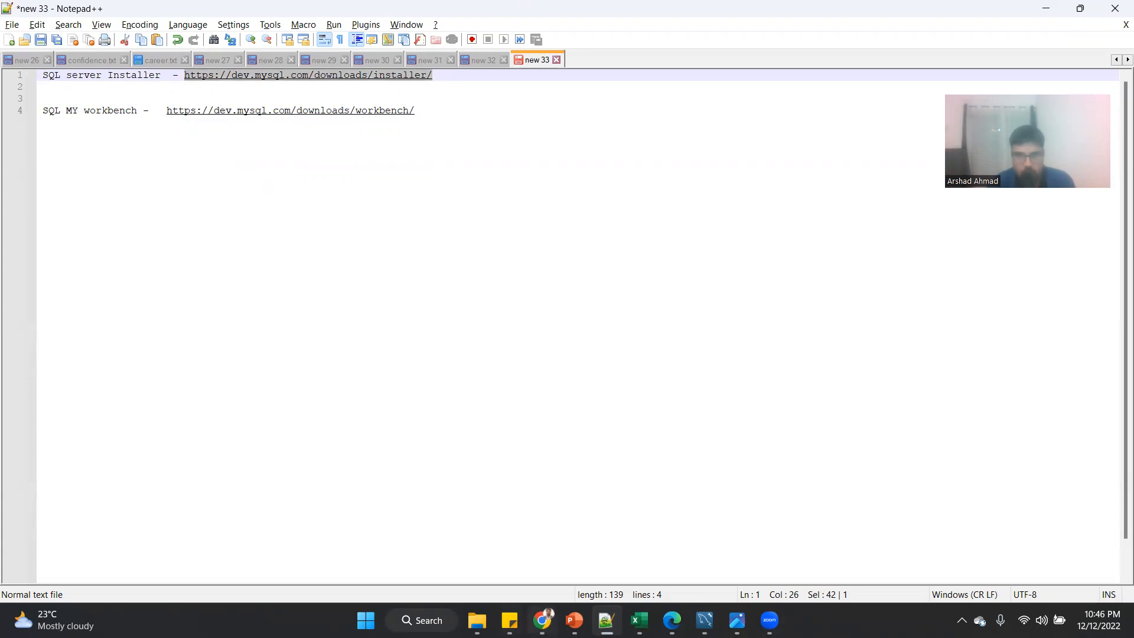
left_click(542, 620)
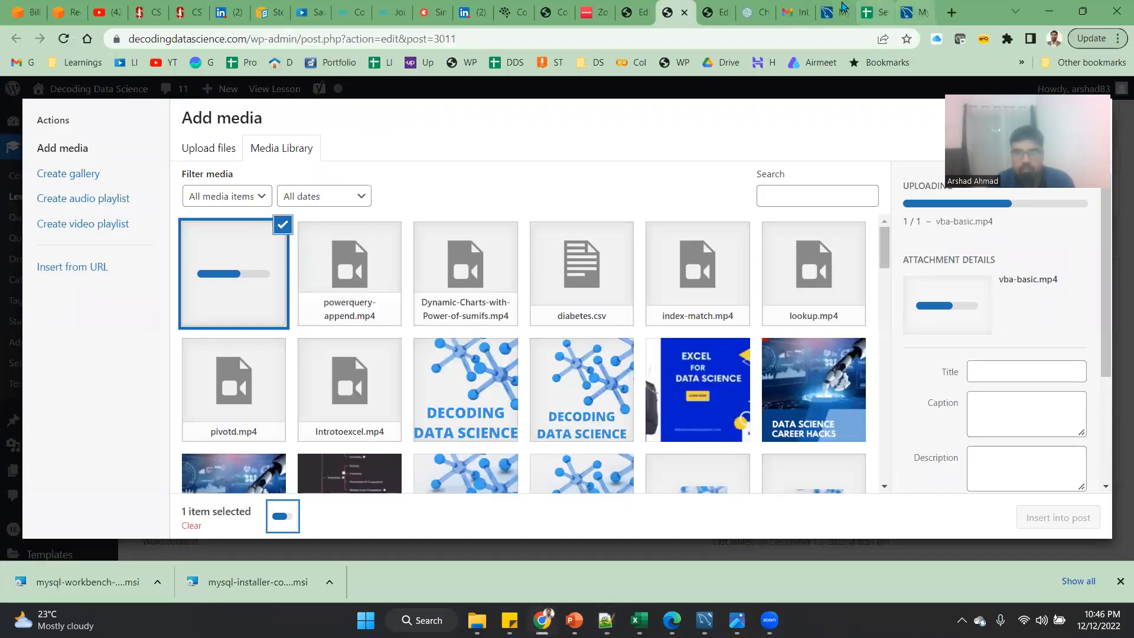
left_click(826, 13)
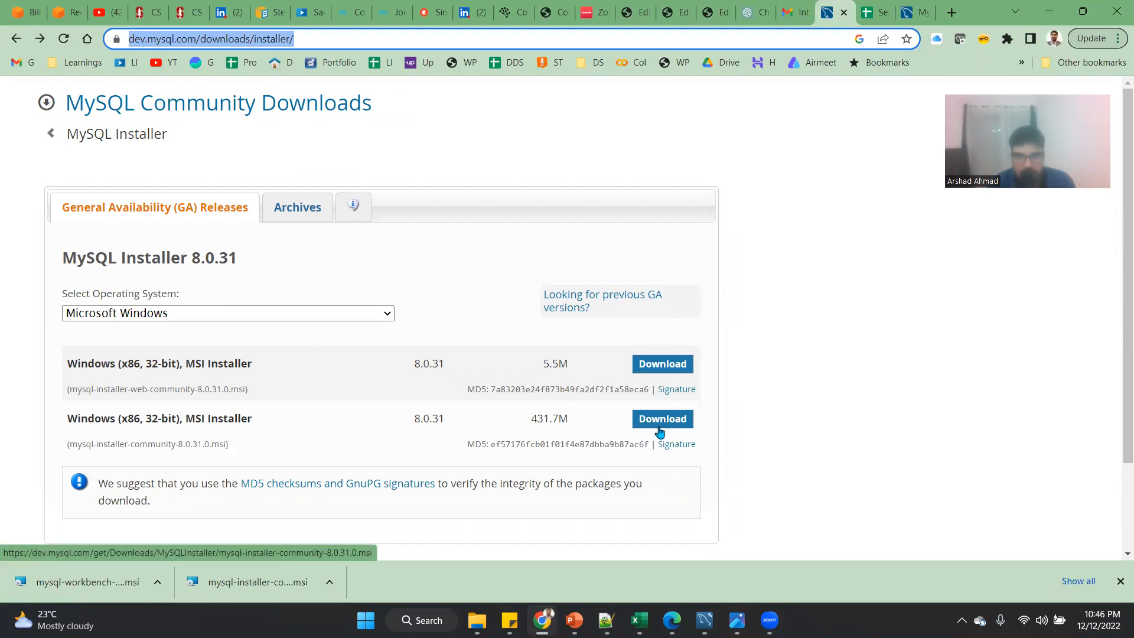
left_click(910, 12)
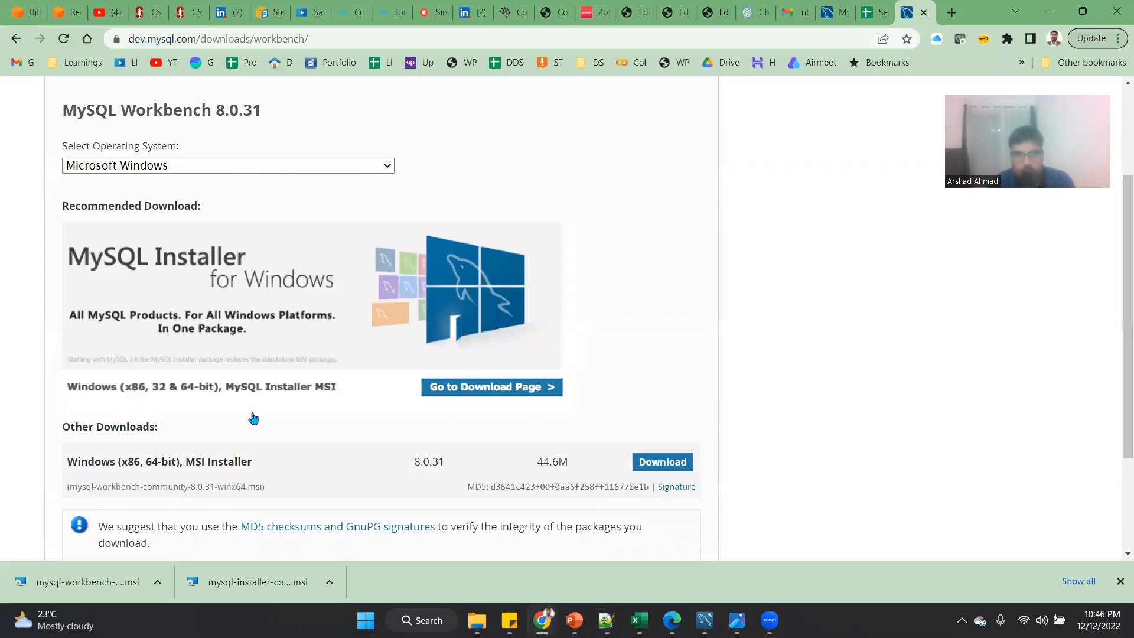
scroll(180, 278, "up", 1)
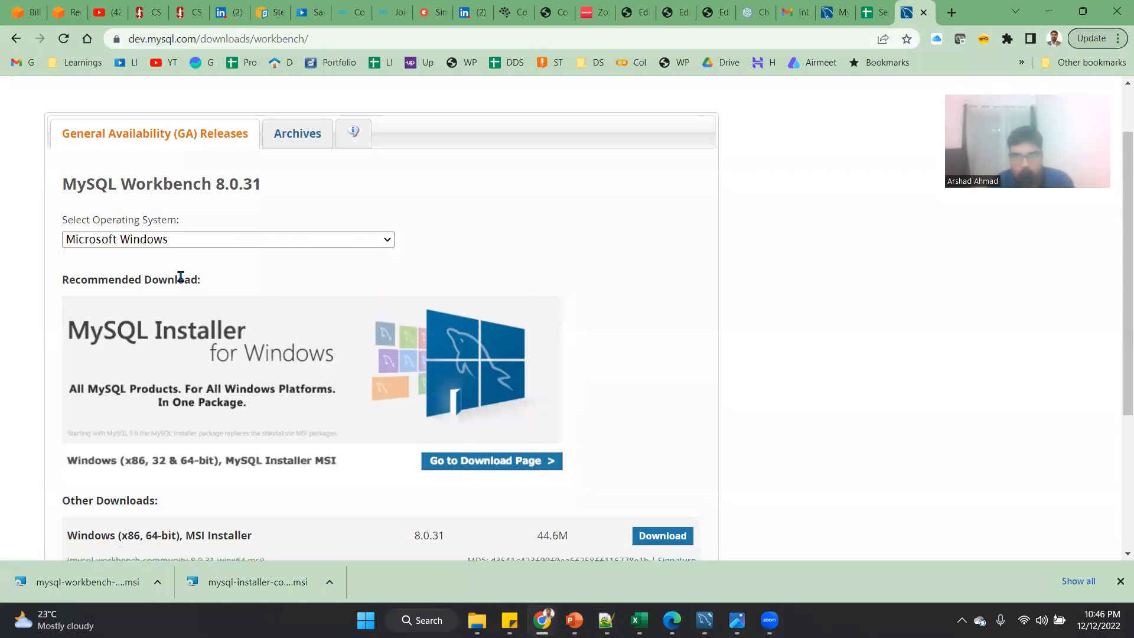
left_click(833, 12)
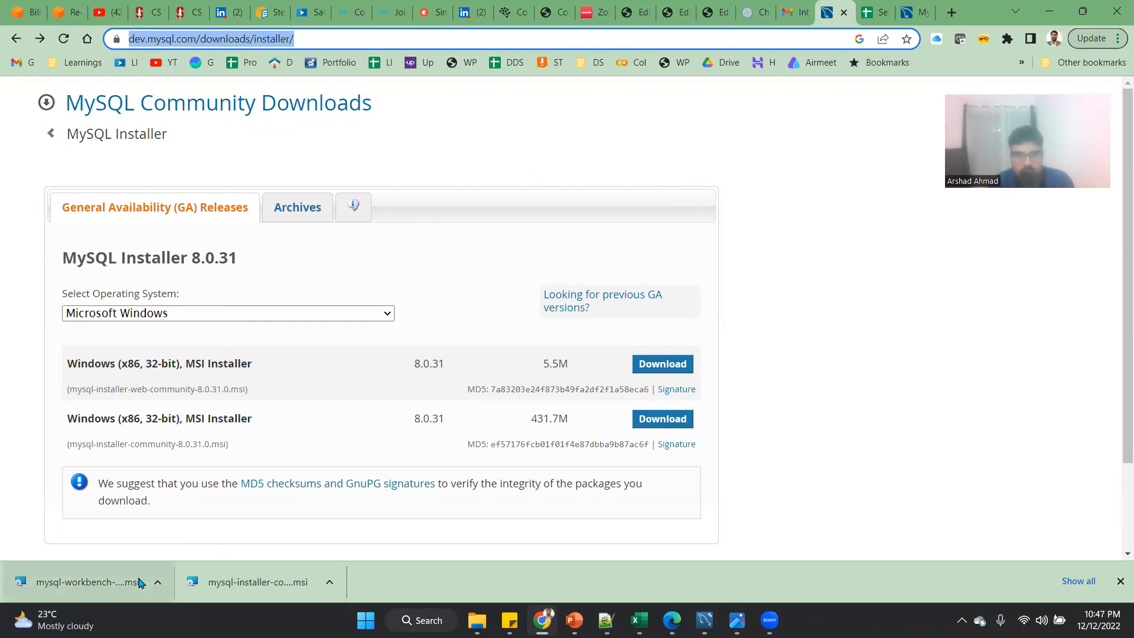
- Launch mysql-installer-community-8.0.31.0.msi from the Downloads folder and minimise the File Explorer windows
left_click(477, 620)
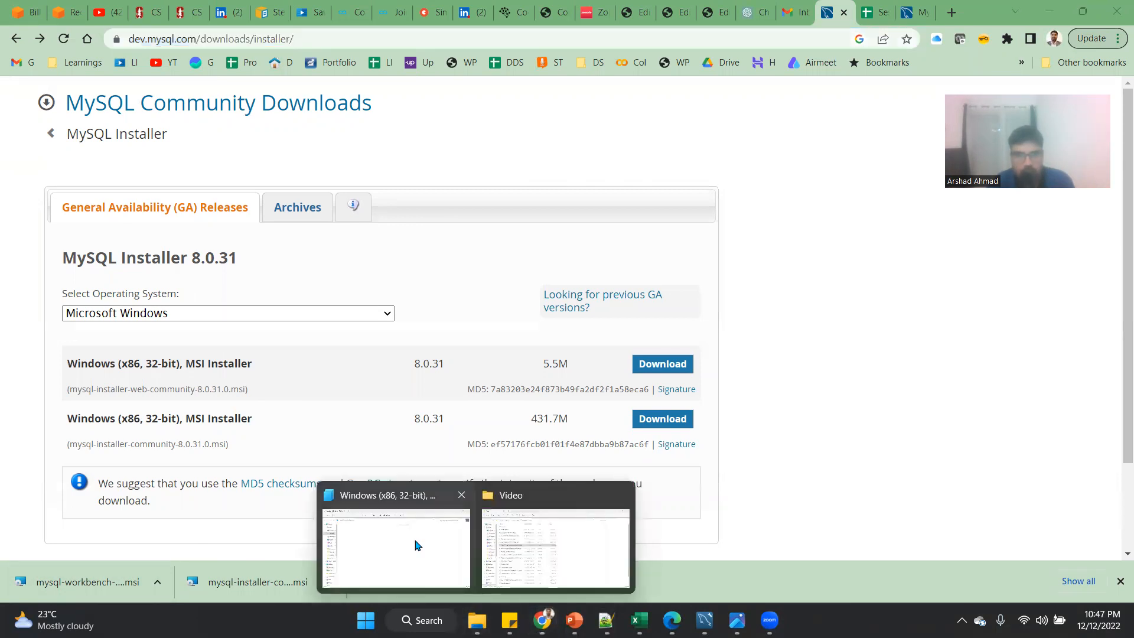
left_click(83, 187)
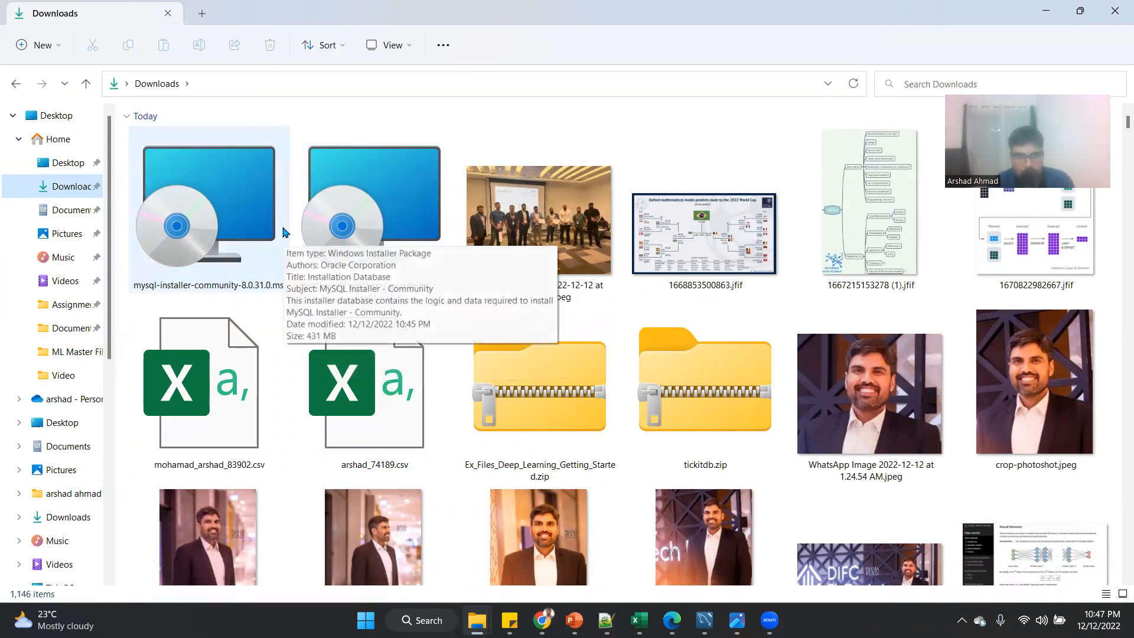
double_click(216, 242)
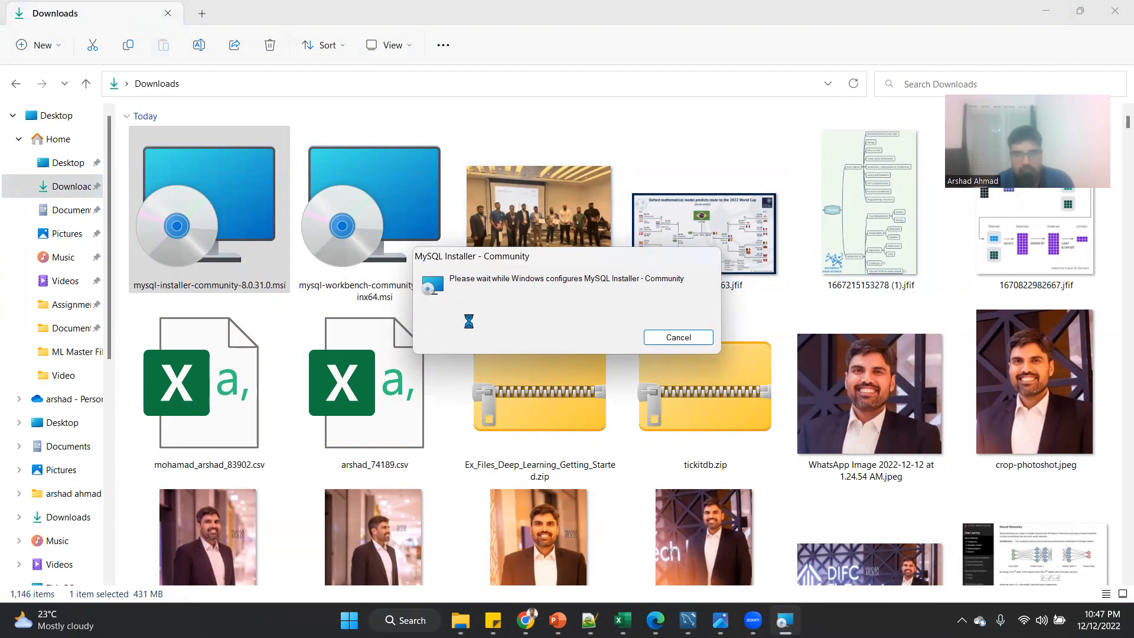
left_click(1055, 17)
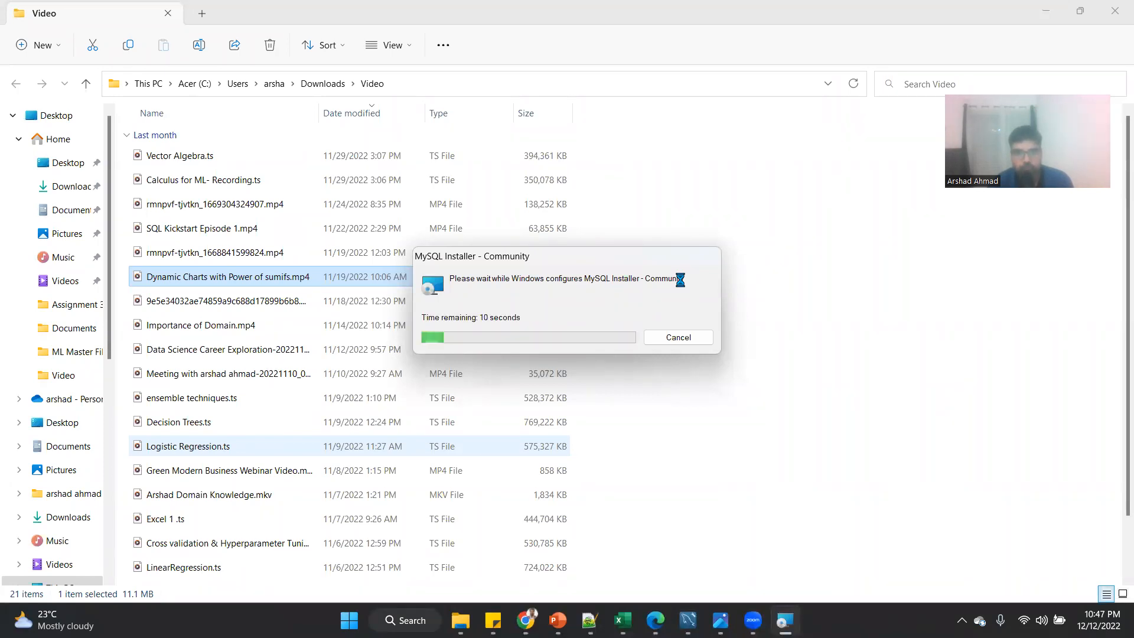
left_click(1056, 14)
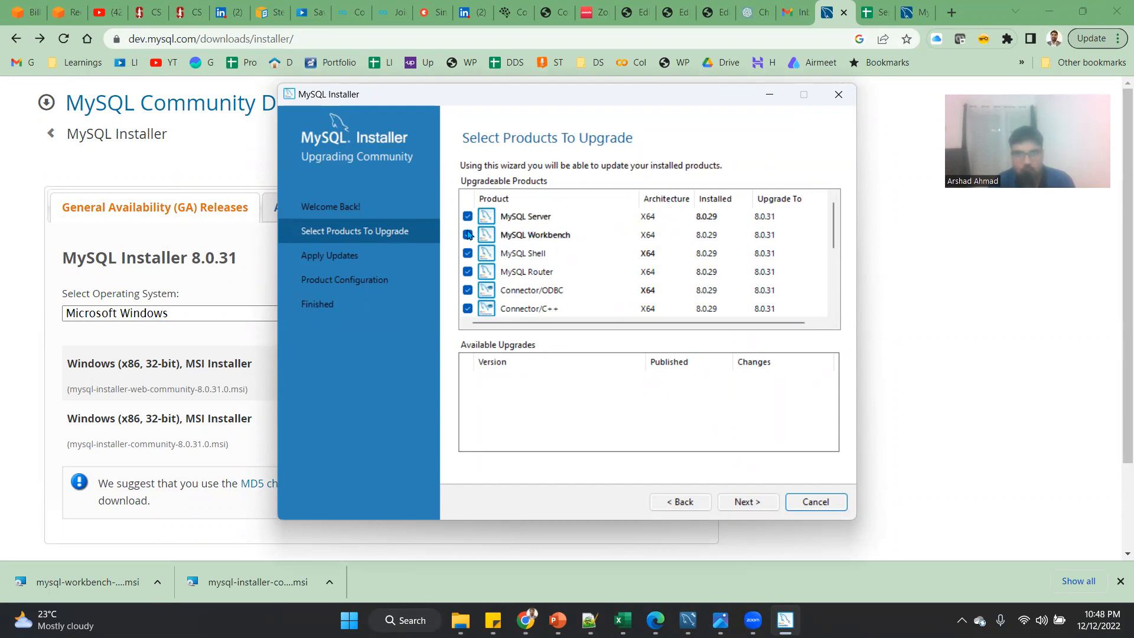
- Exclude MySQL Shell, MySQL Router, Connector/ODBC, Connector/C++, Connector/J, Connector/NET and Connector/Python from the products to upgrade
left_click(468, 254)
left_click(468, 272)
left_click(468, 291)
left_click(467, 308)
scroll(467, 311, "down", 2)
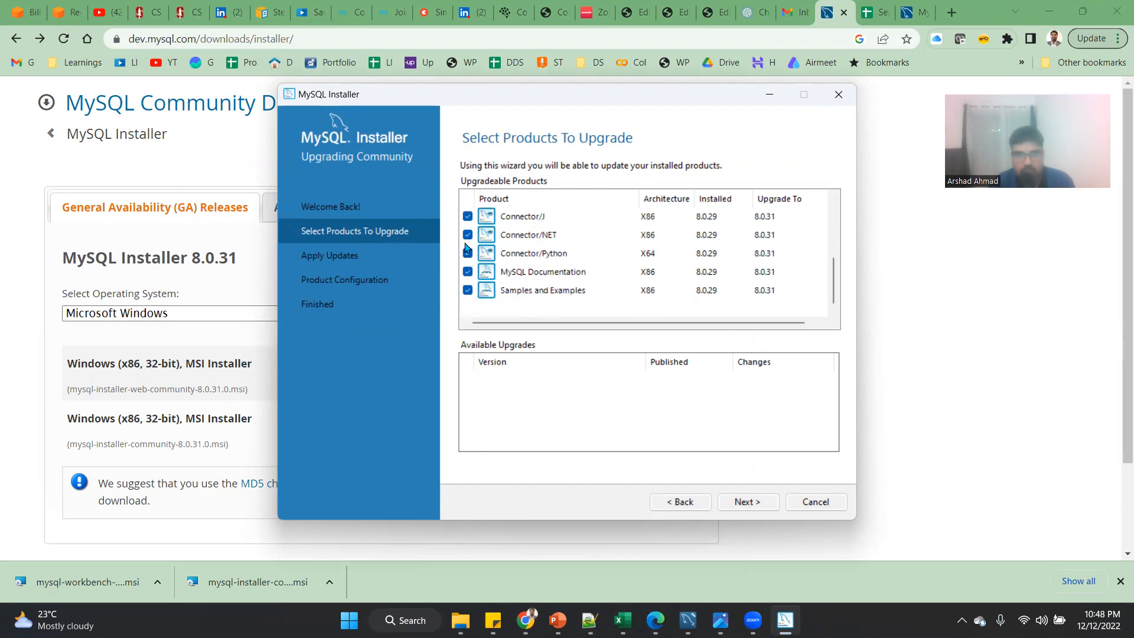
left_click(467, 216)
left_click(468, 253)
left_click(467, 235)
scroll(551, 308, "up", 2)
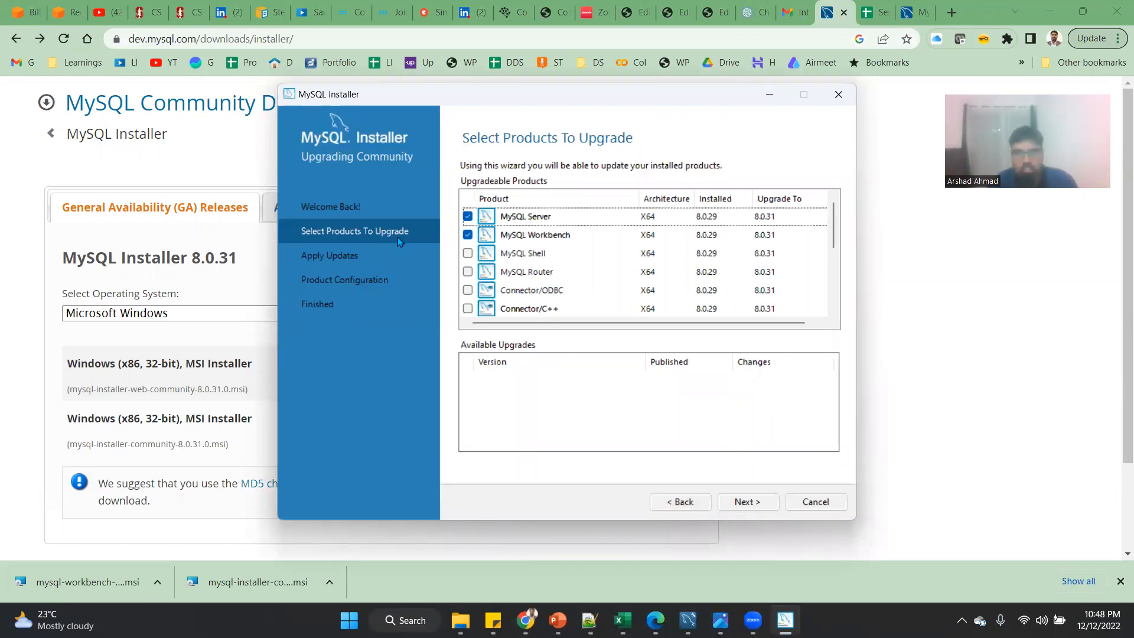
- Review the MySQL Workbench and MySQL Installer download pages in Chrome and return to the MySQL Installer
left_click(925, 7)
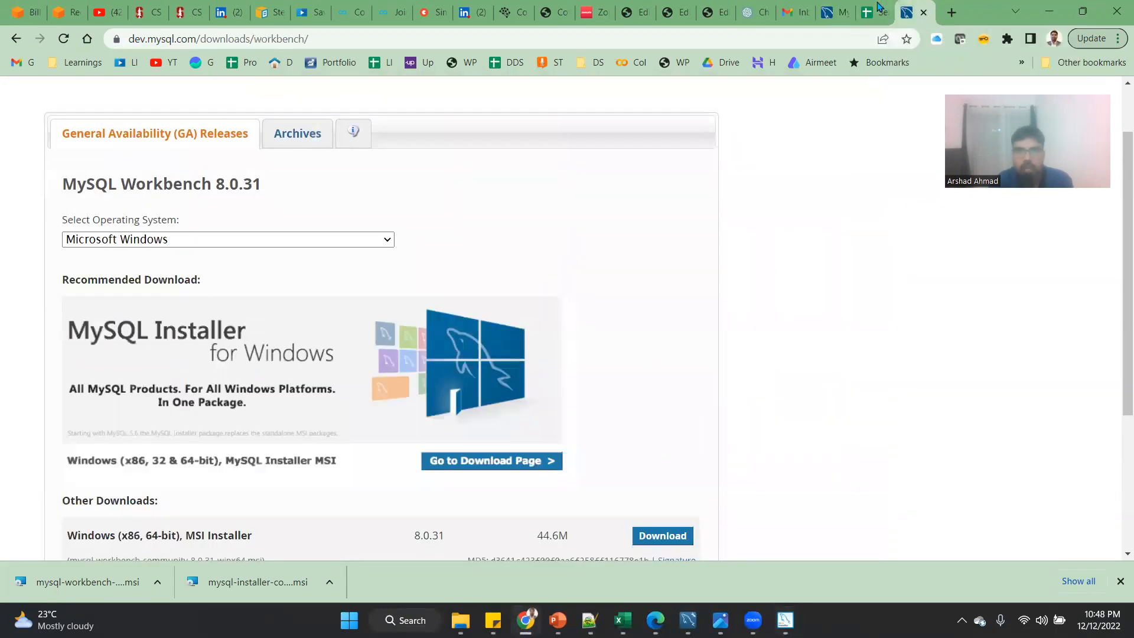
left_click(850, 9)
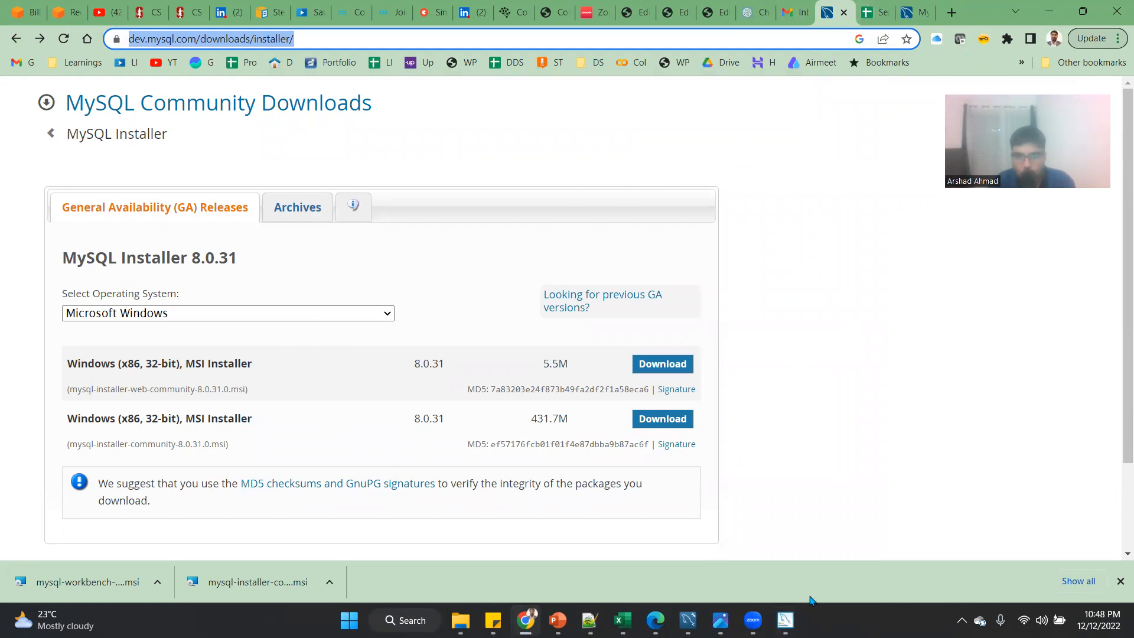
left_click(785, 620)
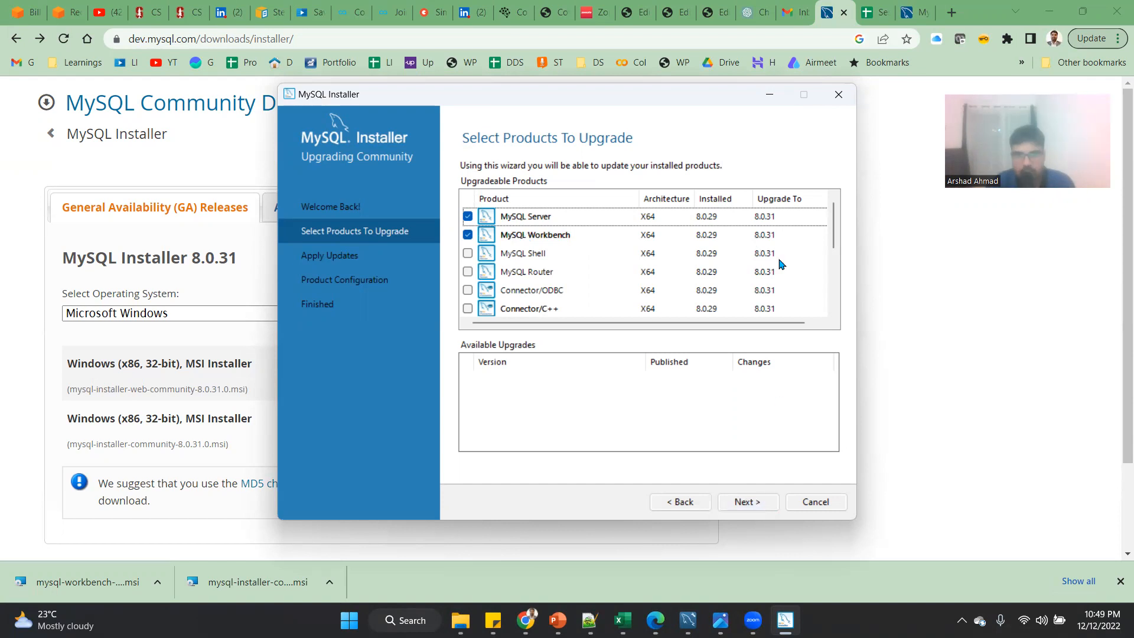
- Accept the product selection and run the 8.0.31 upgrade of MySQL Server, MySQL Workbench, MySQL Documentation and Samples and Examples
scroll(779, 263, "down", 2)
left_click(746, 501)
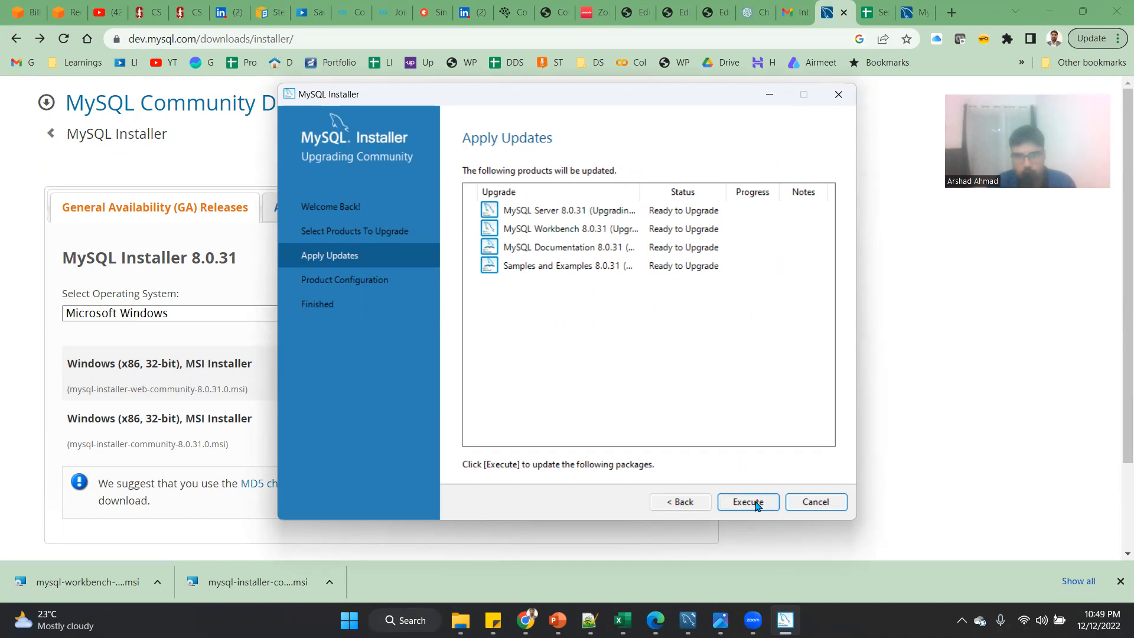
left_click(756, 505)
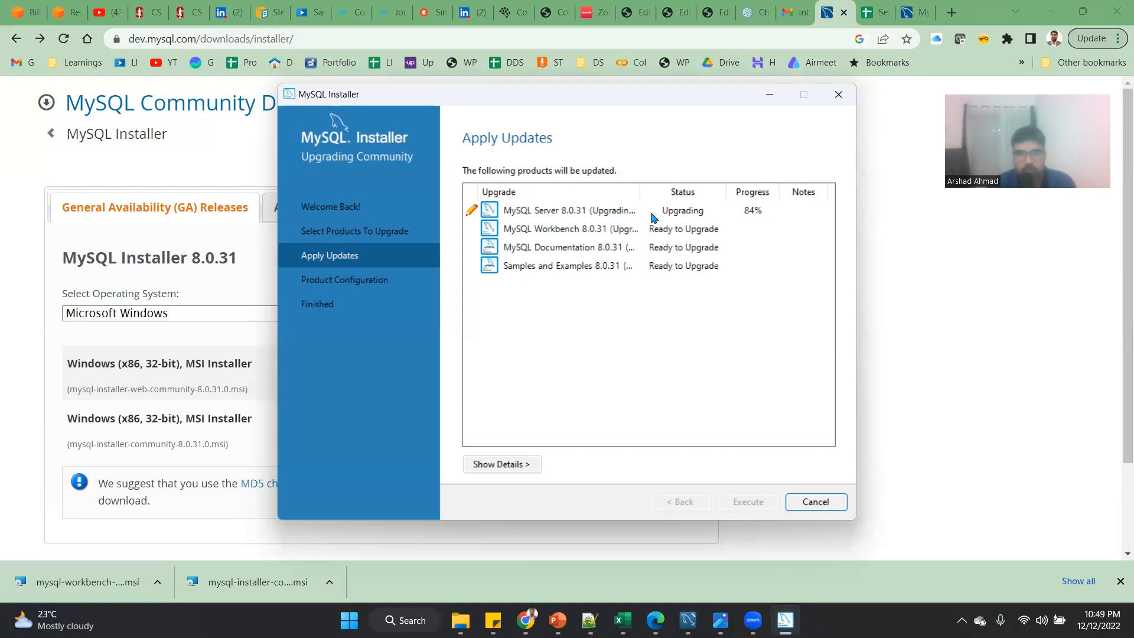
- Switch to the running MySQL Workbench and close it while the upgrade proceeds
left_click(688, 620)
left_click(1115, 10)
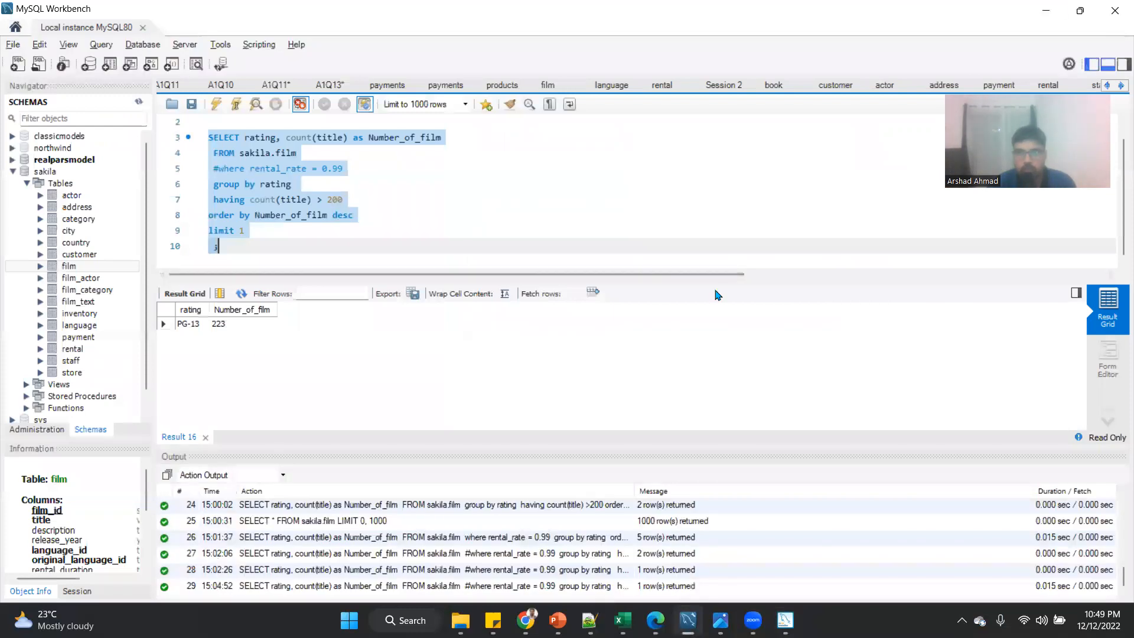
left_click(630, 386)
left_click(630, 386)
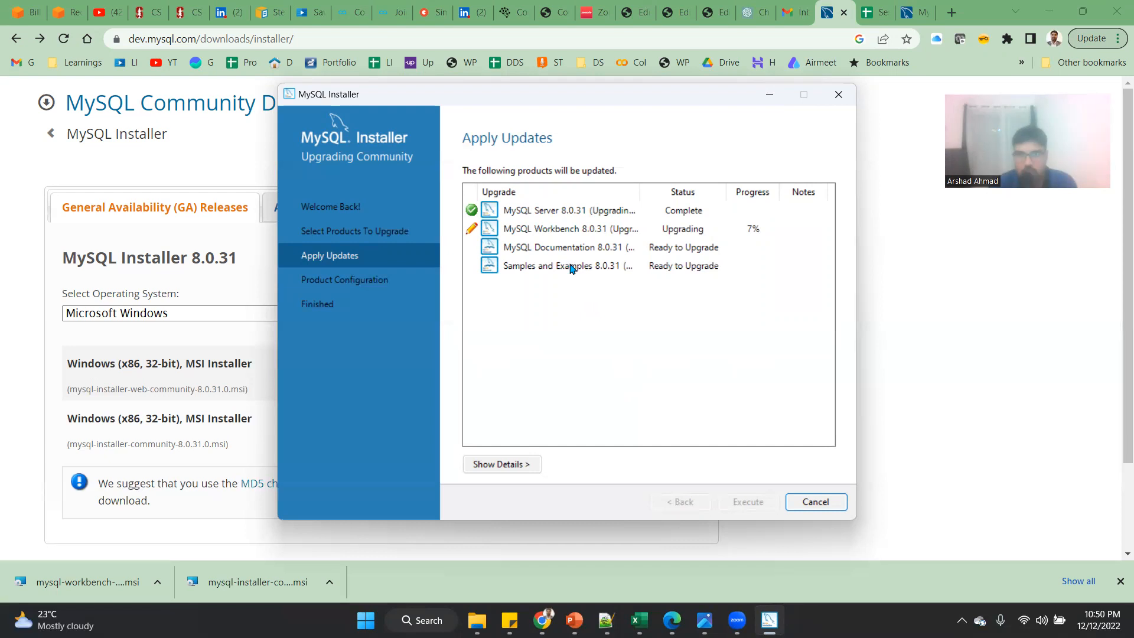
left_click(609, 229)
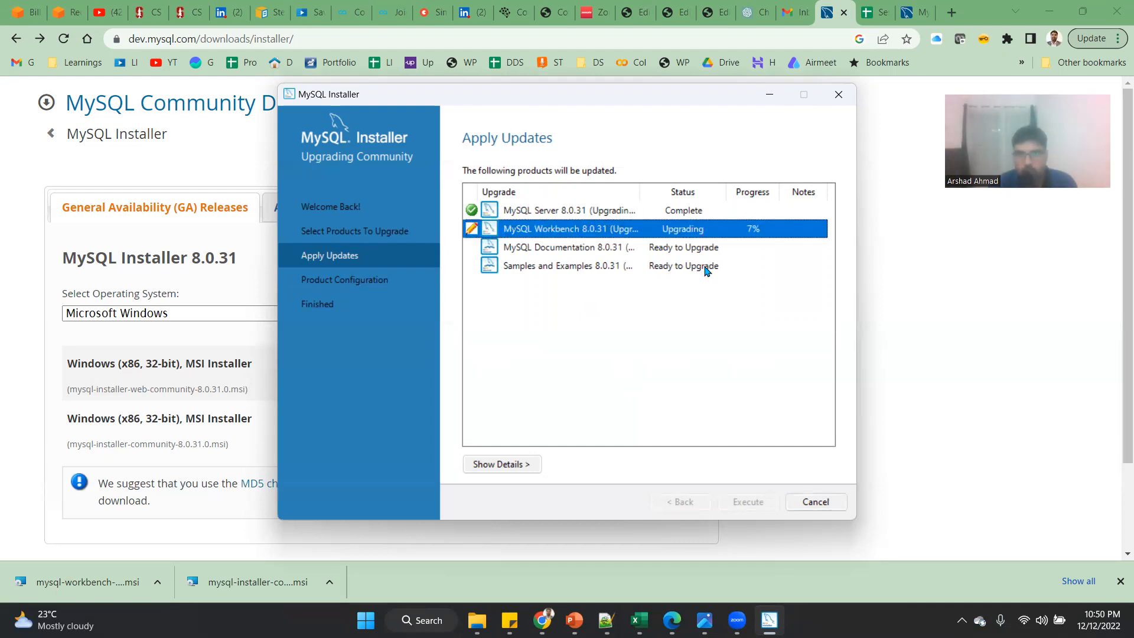
left_click(608, 246)
left_click(630, 231)
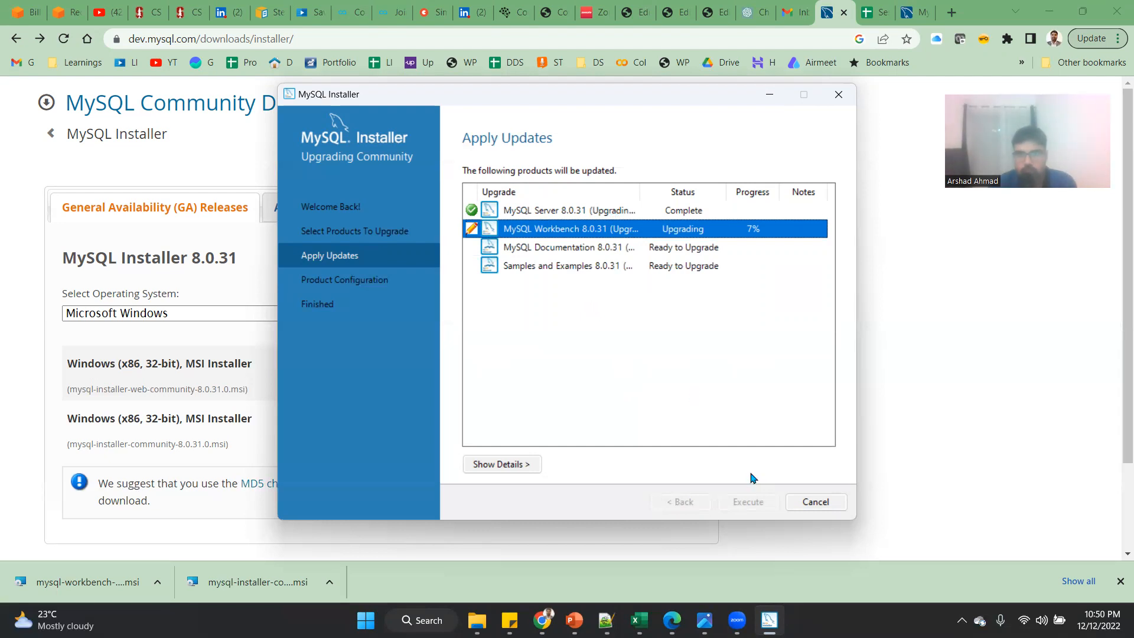
left_click(769, 620)
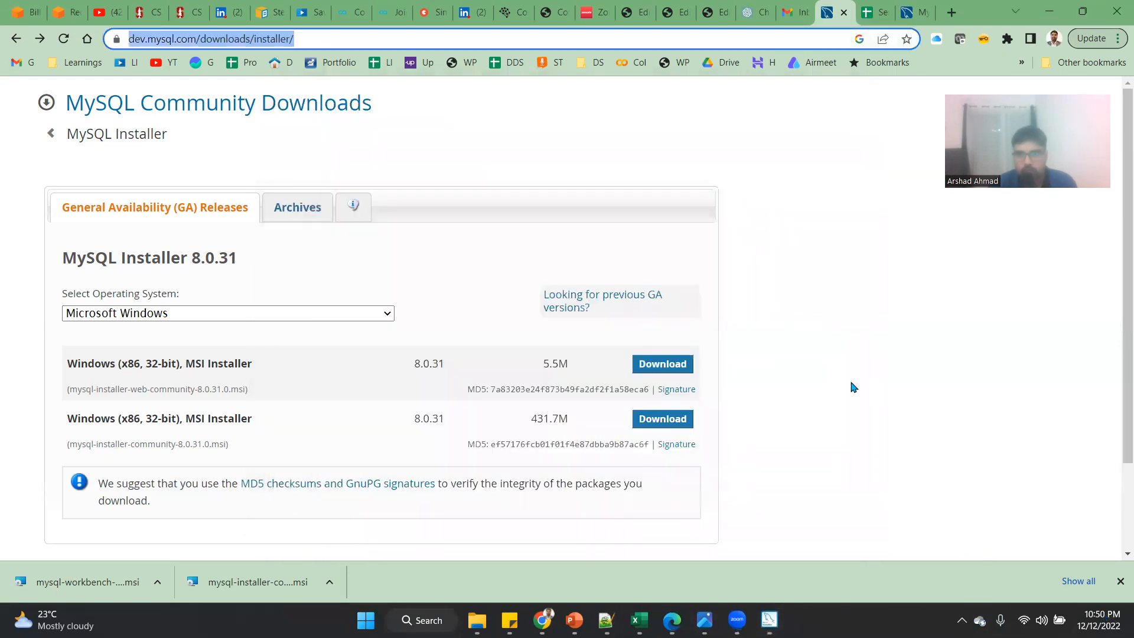
key("super+d")
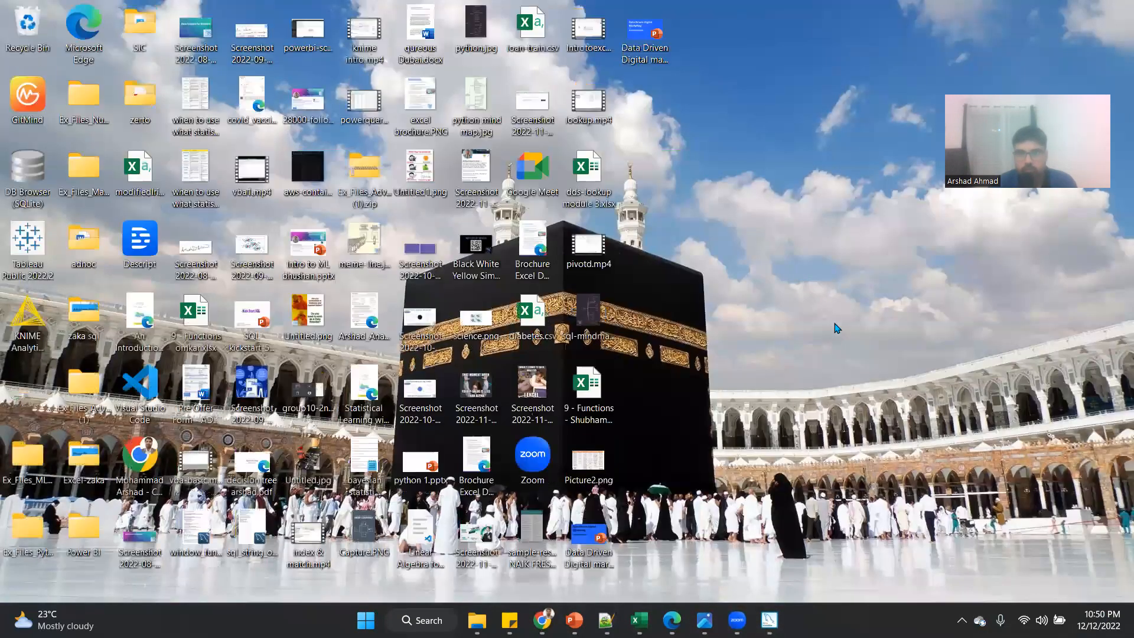
right_click(840, 317)
left_click(859, 351)
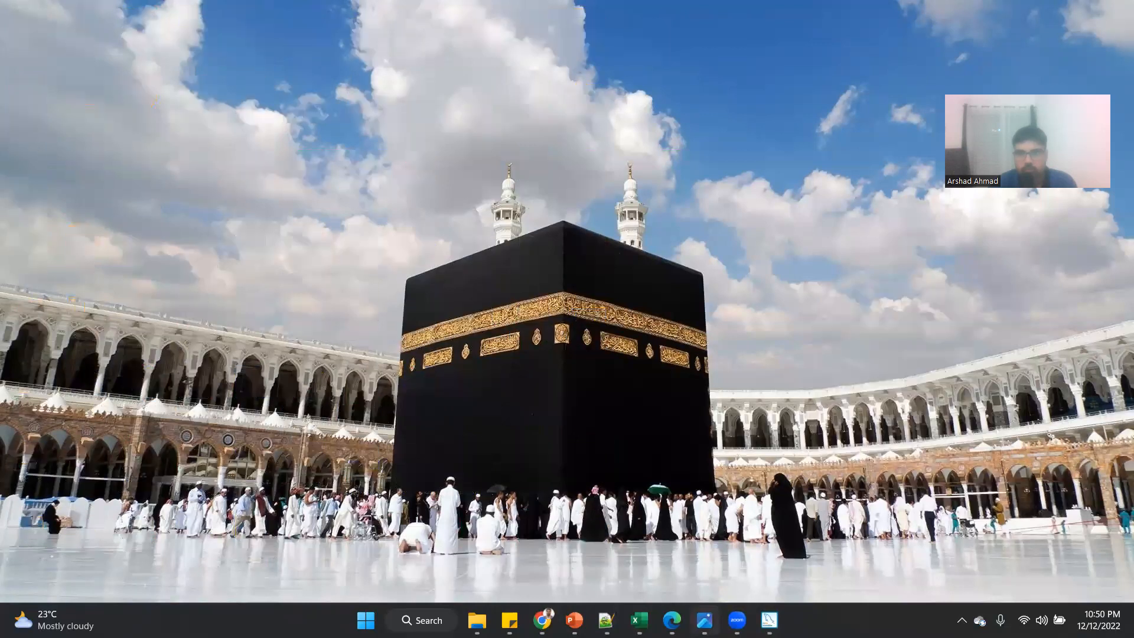
mouse_move(736, 620)
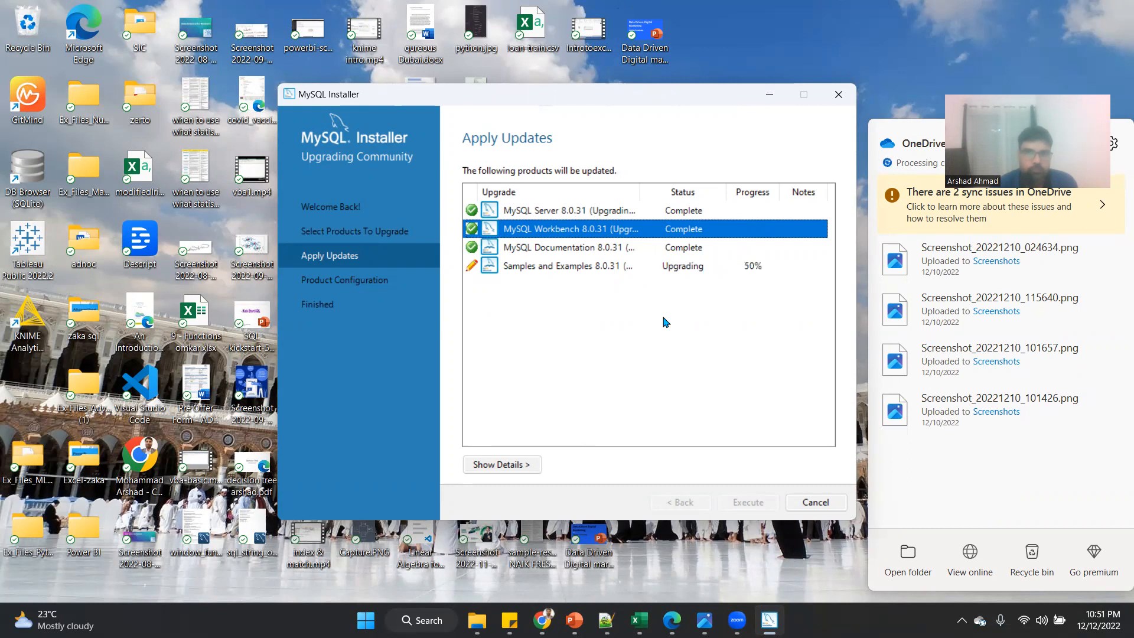
- Configure MySQL Server 8.0.31 with the database upgrade check kept and full file access for the Windows Service user and administrators only
left_click(747, 501)
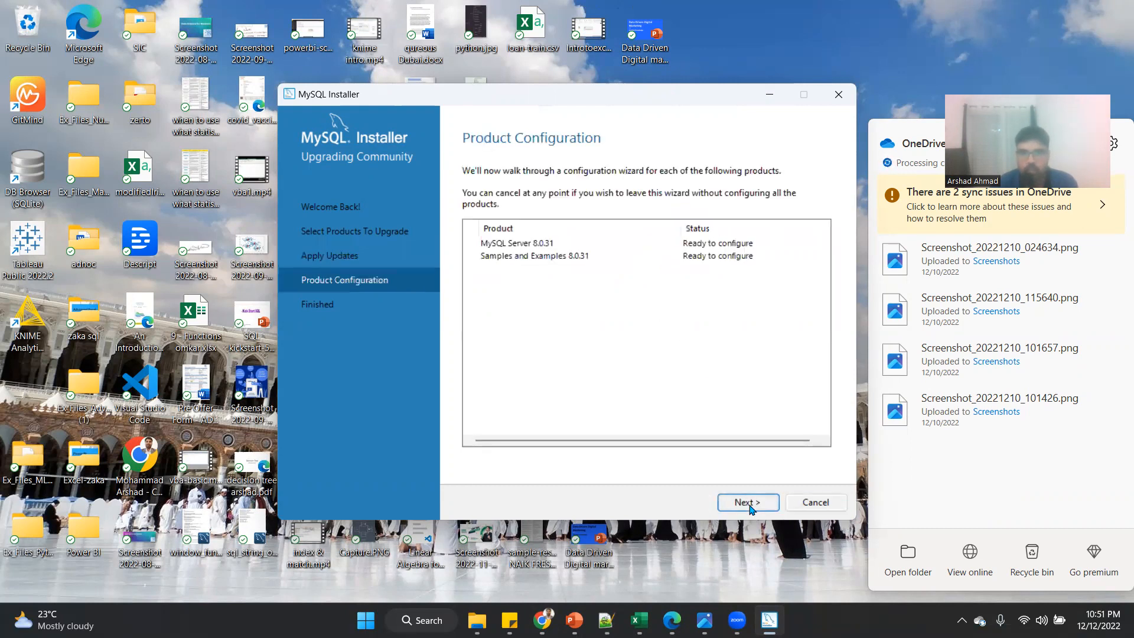
left_click(750, 506)
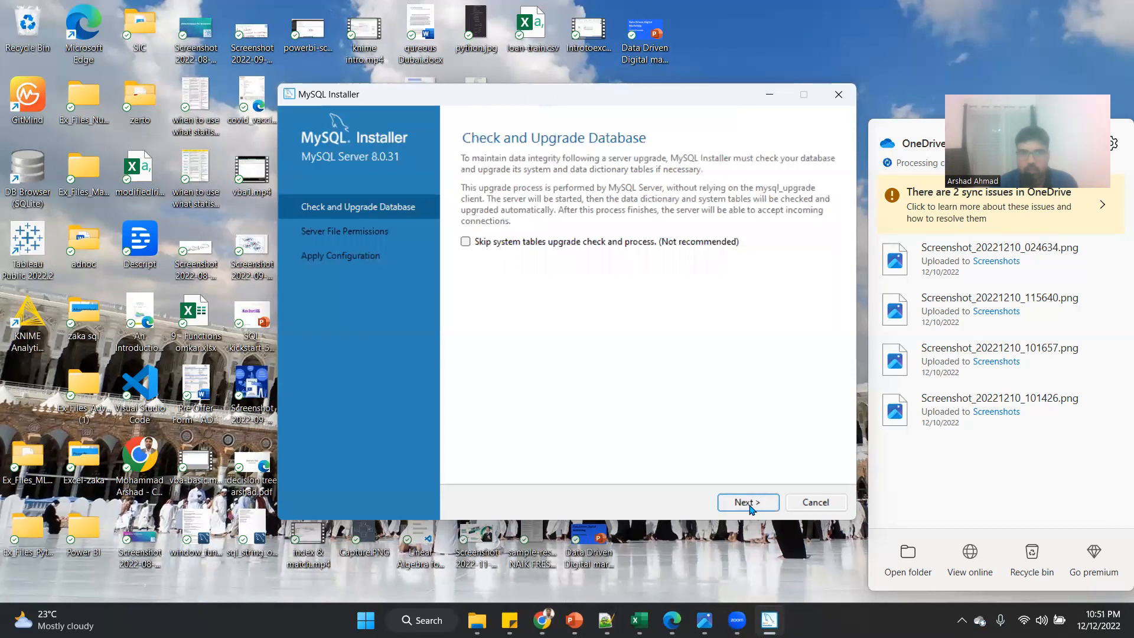
left_click(748, 503)
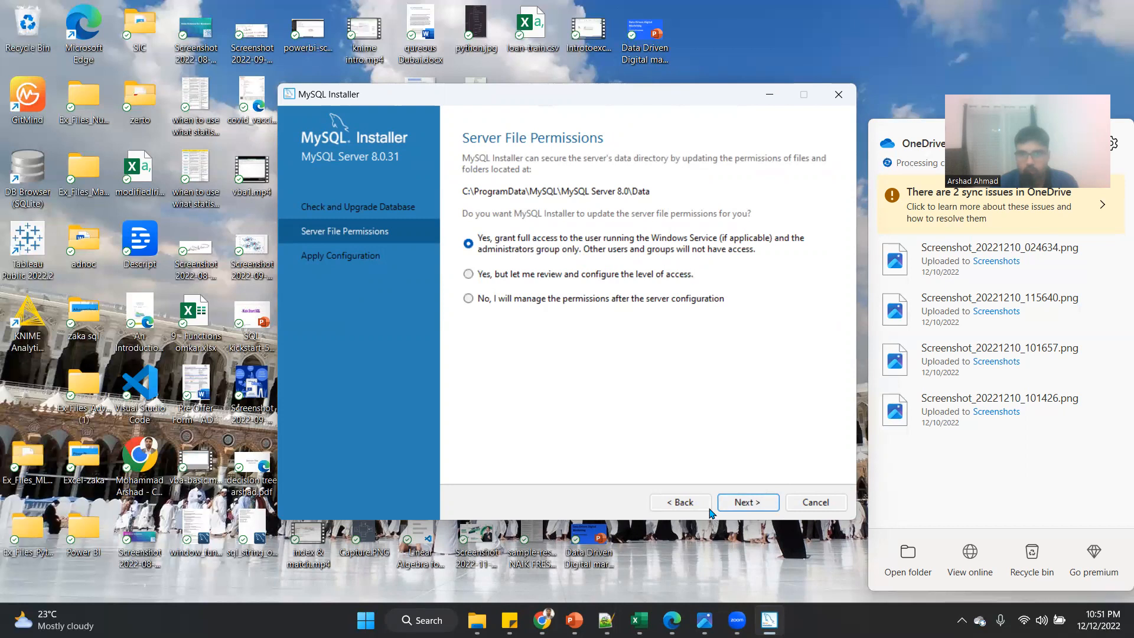
left_click(740, 503)
left_click(739, 503)
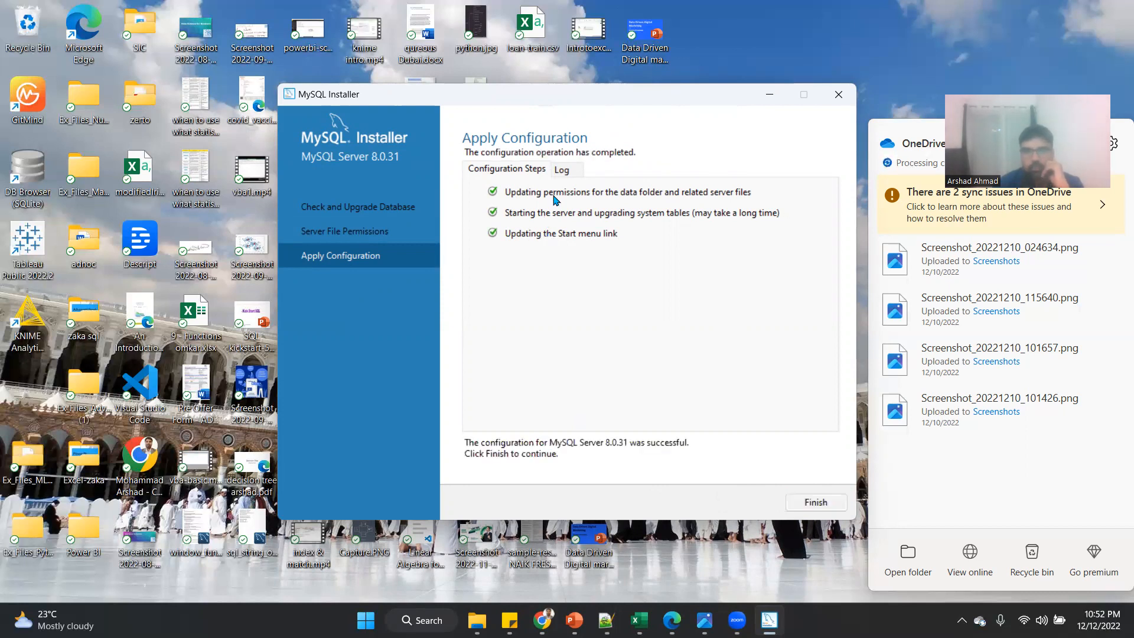
left_click(804, 504)
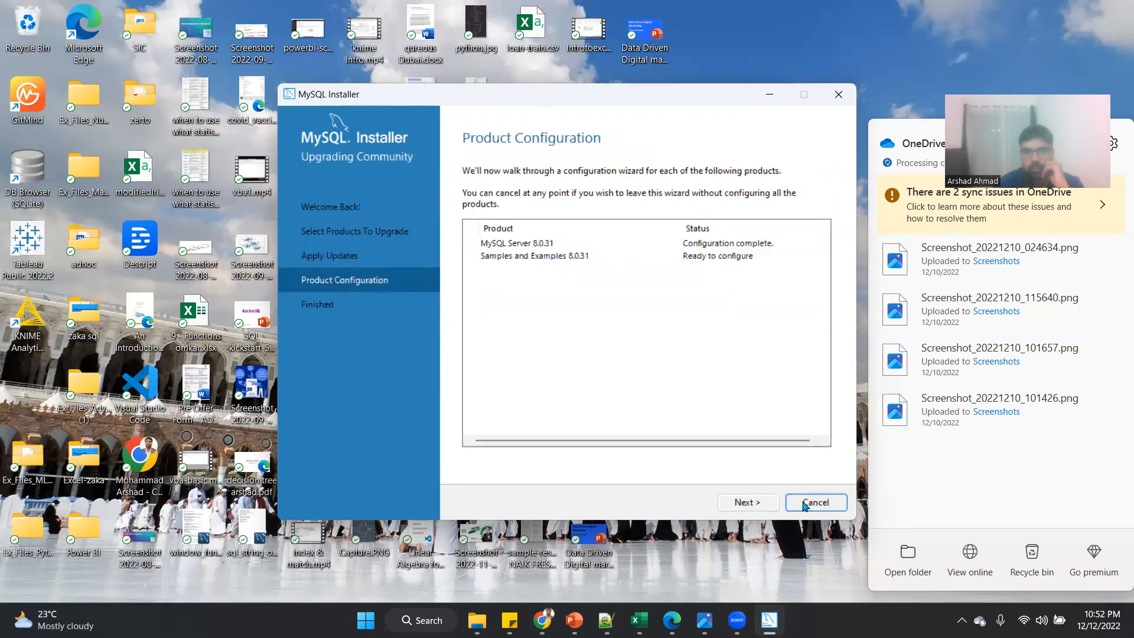
- Apply the Samples and Examples 8.0.31 configuration and finish the MySQL Installer wizard
left_click(766, 507)
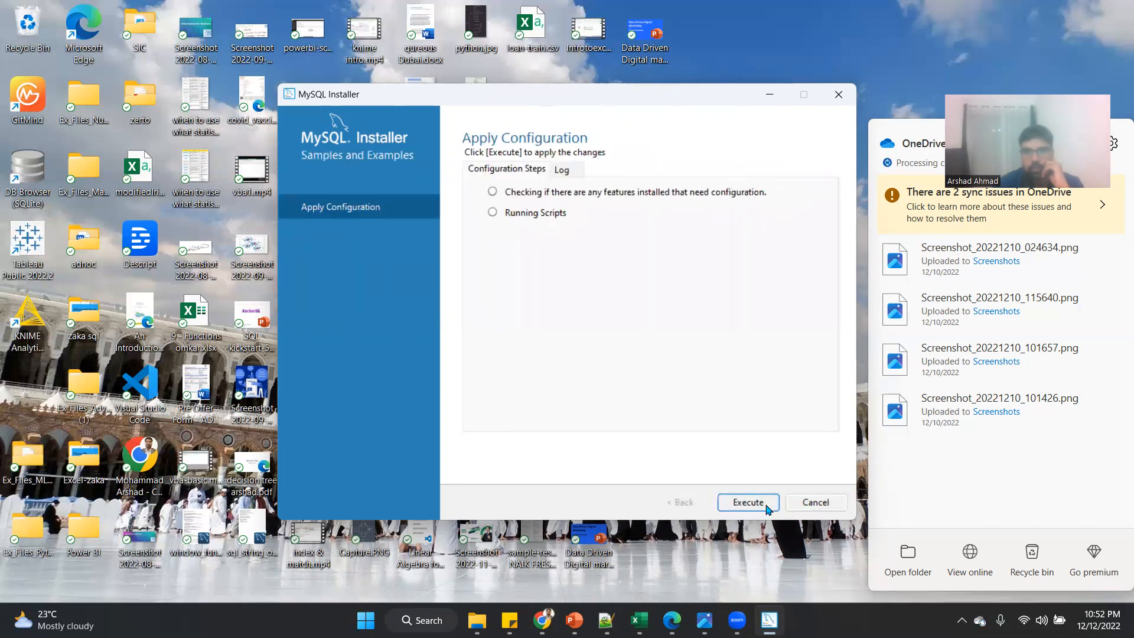
left_click(767, 503)
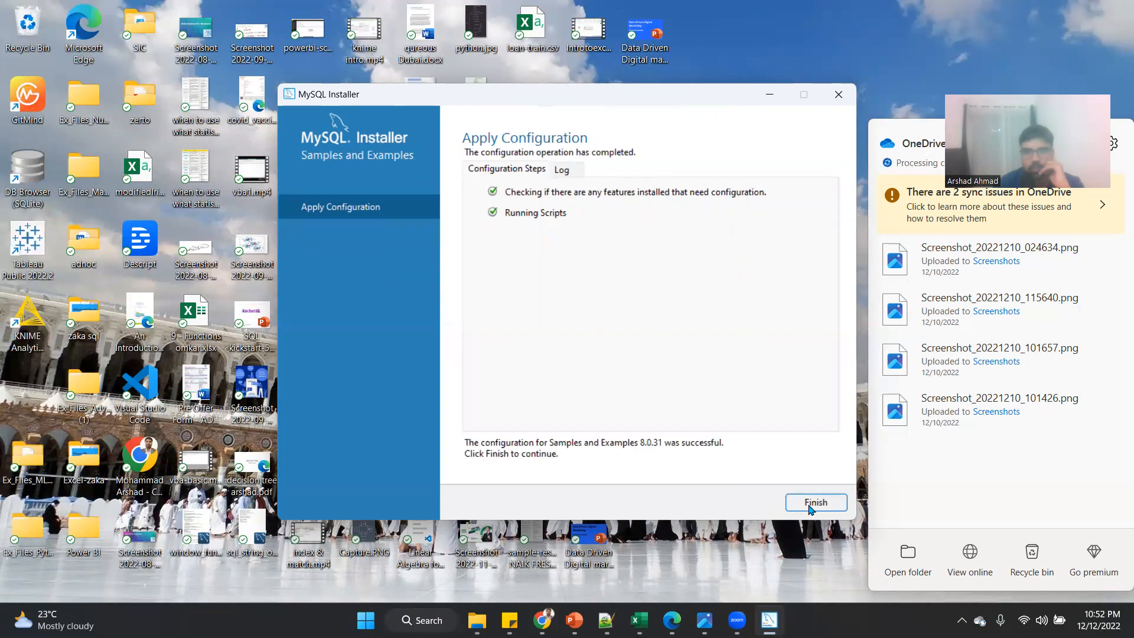
left_click(810, 503)
left_click(770, 505)
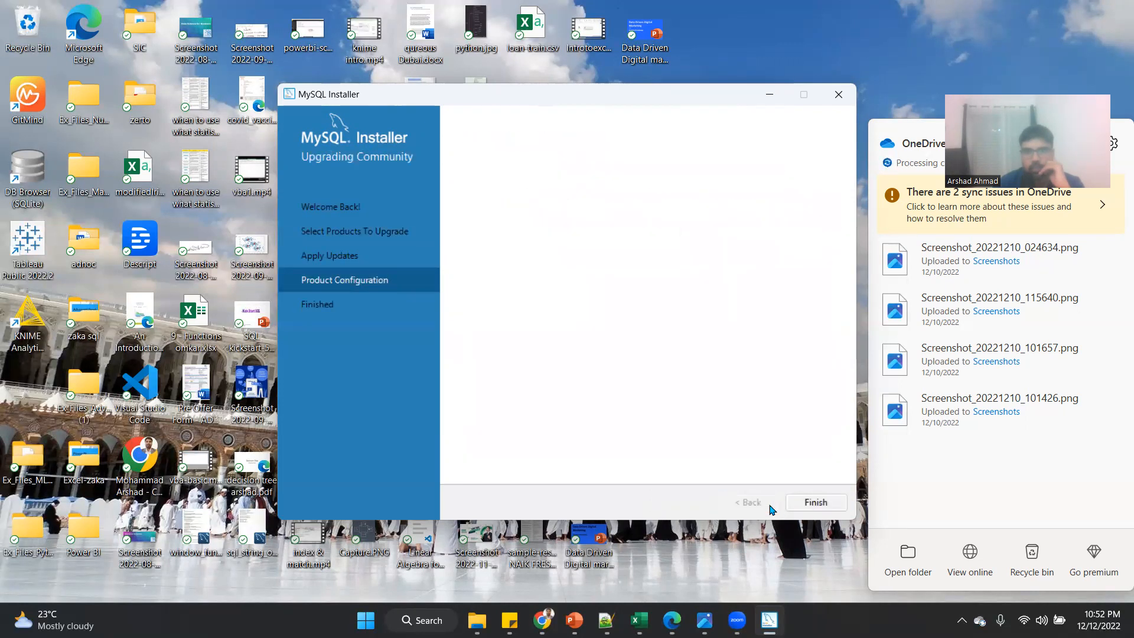
left_click(794, 506)
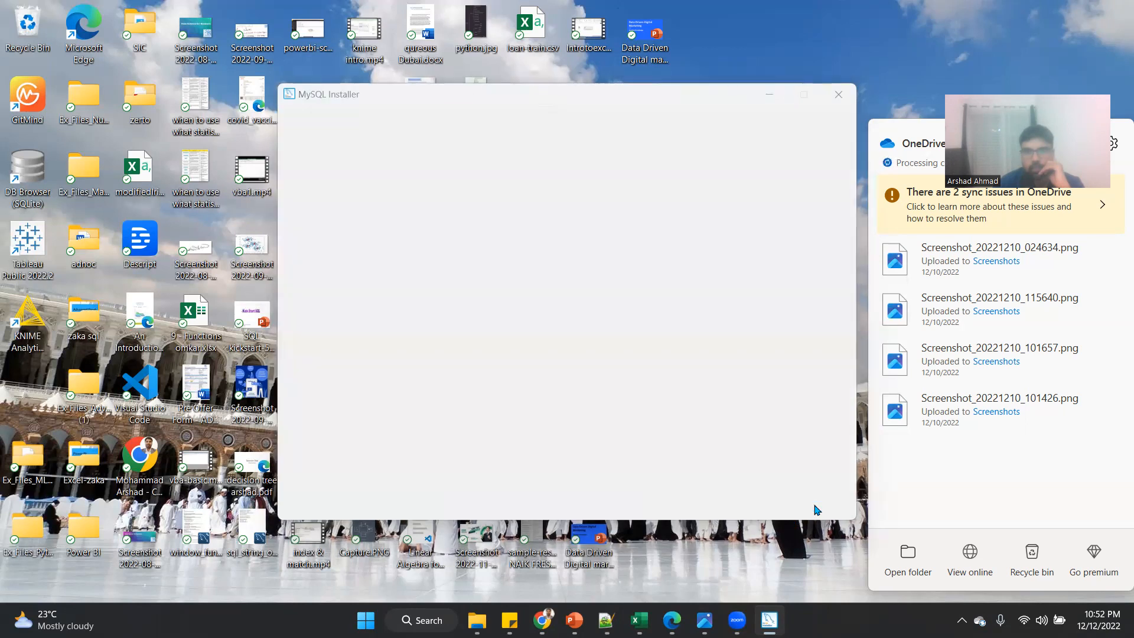
- Close the blank MySQL Installer window and launch MySQL Workbench 8.0 CE
left_click(838, 95)
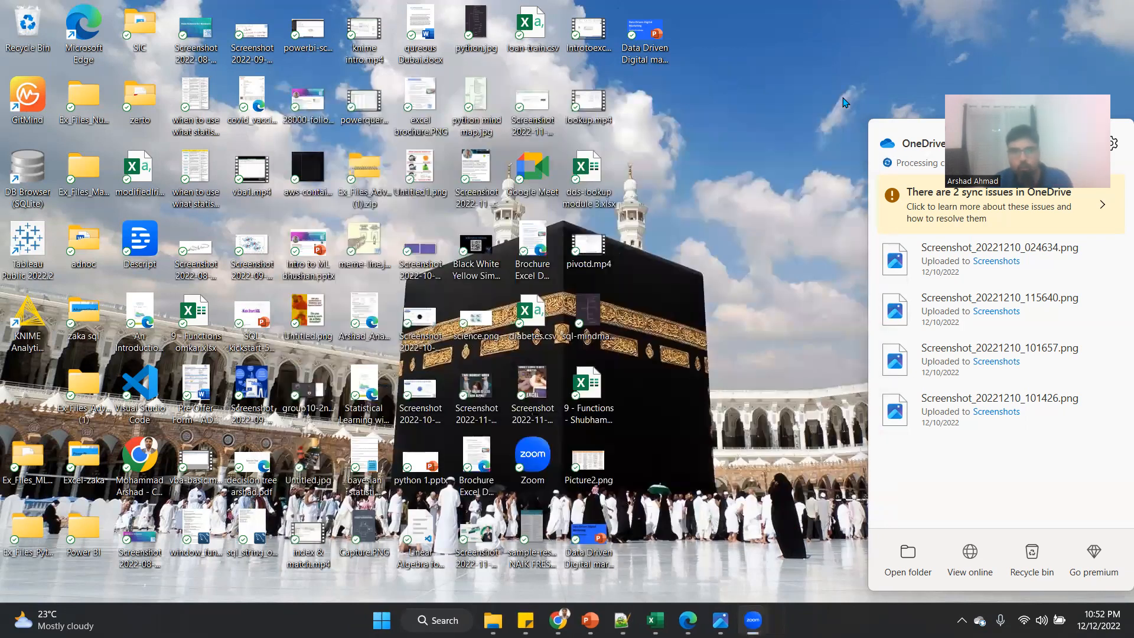
key("super")
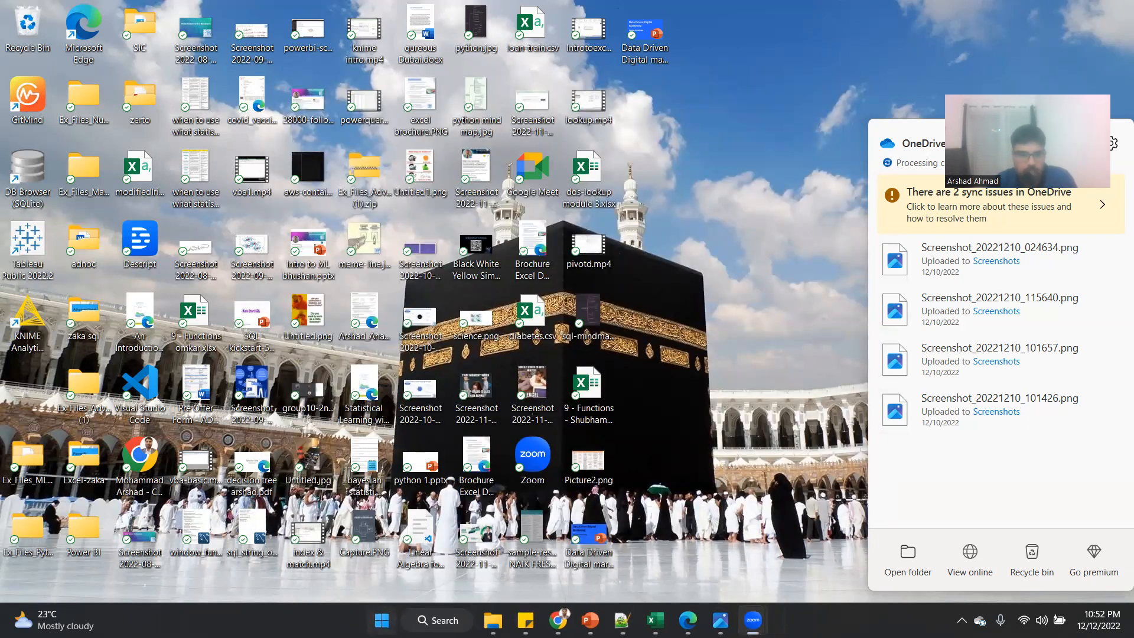
type("my")
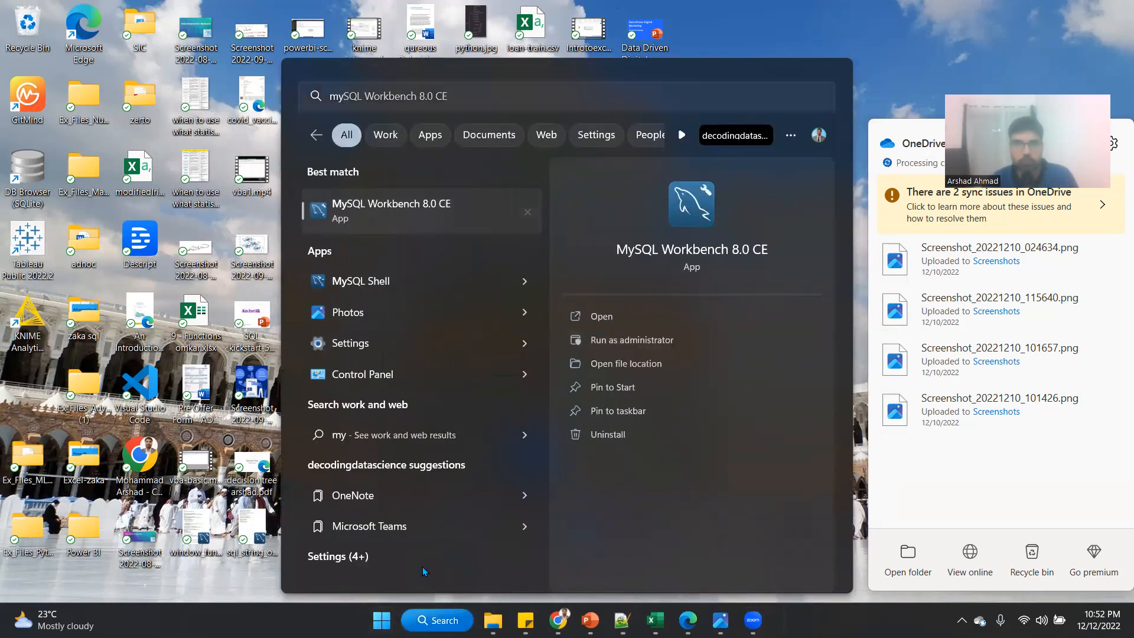
key("Return")
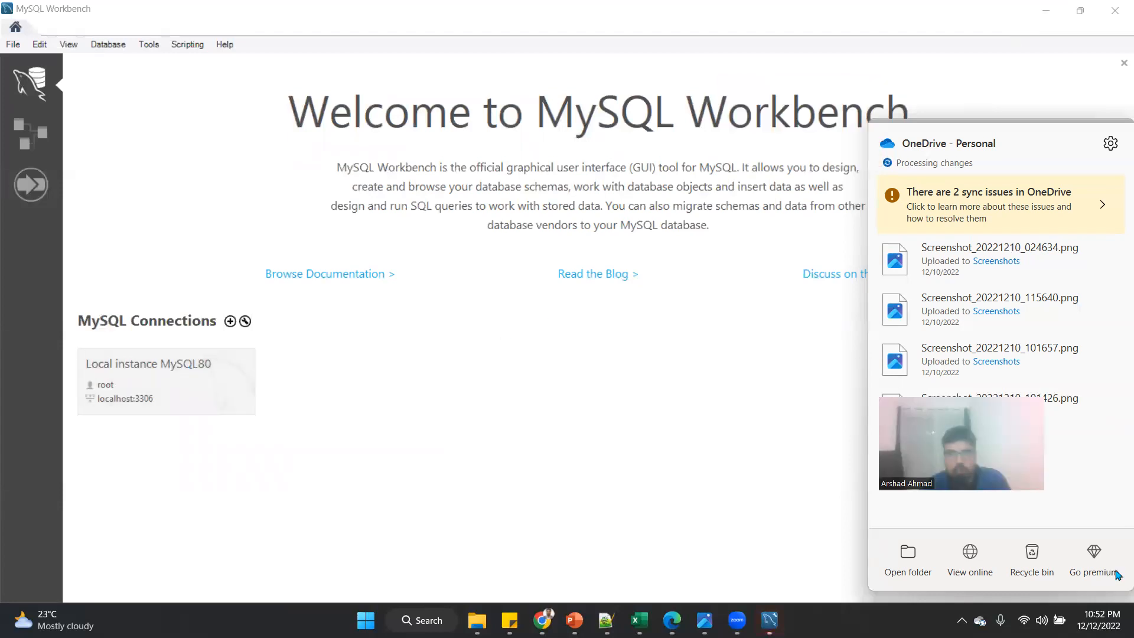
- Dismiss the OneDrive pop-up, open the Local instance MySQL80 connection and check its administration options before returning to the schema list
left_click(980, 620)
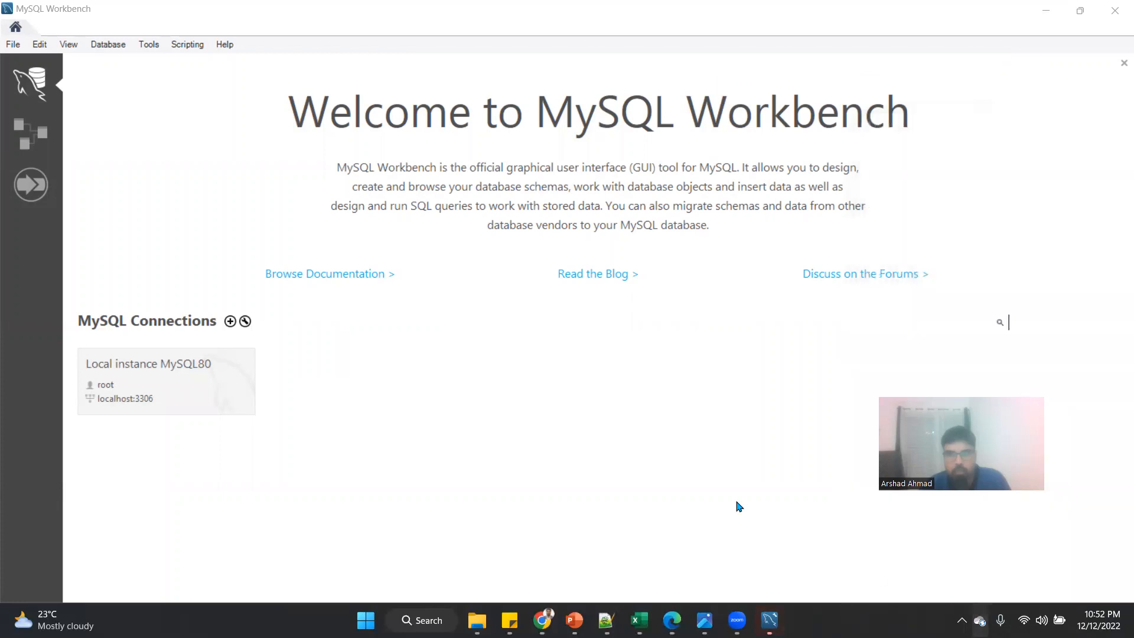
left_click(158, 391)
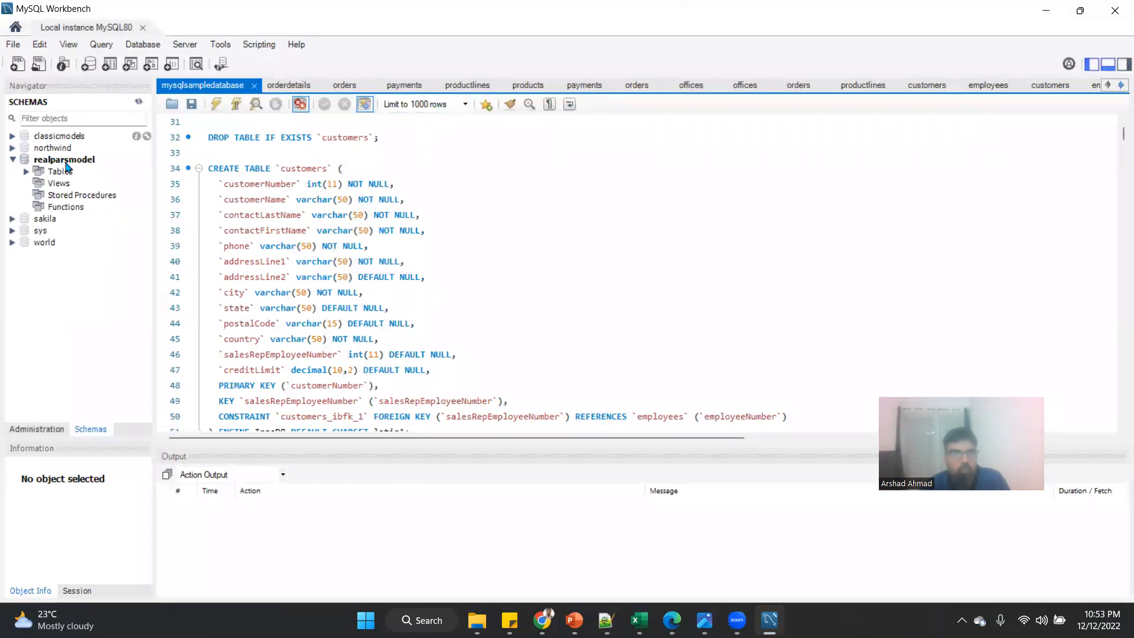
left_click(37, 429)
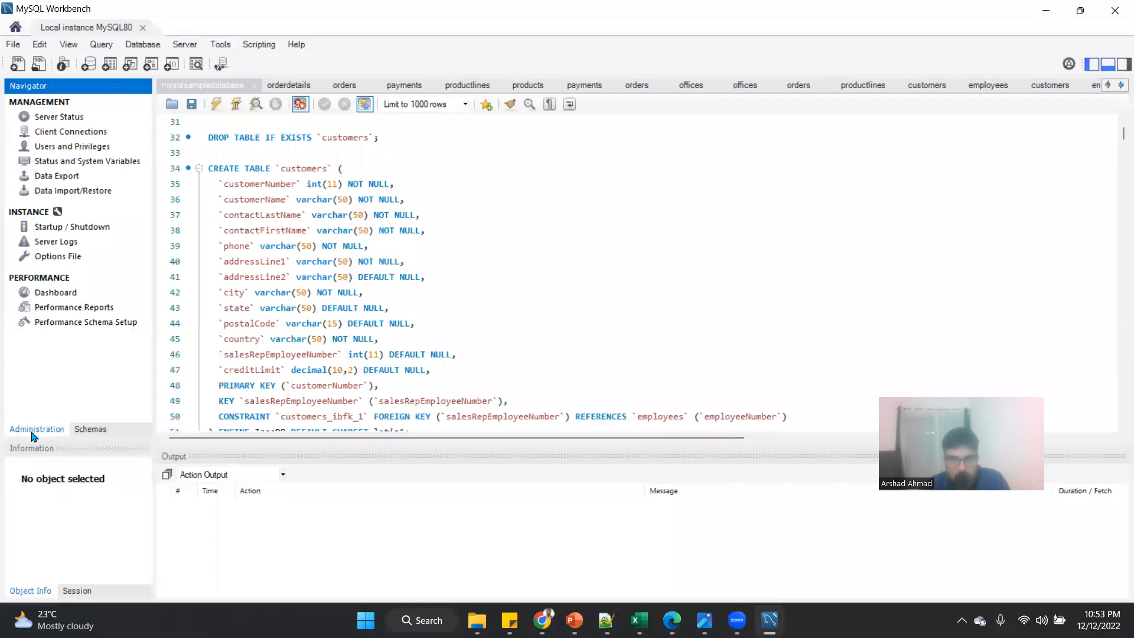
left_click(87, 436)
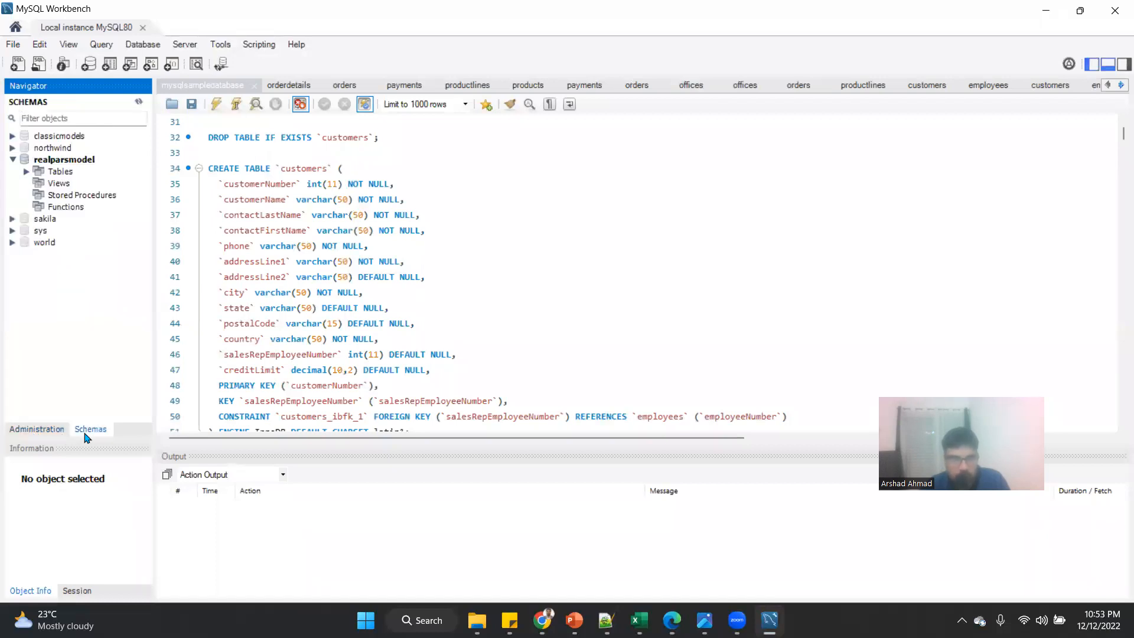
- Collapse the realparsmodel schema, expand the sakila schema's tables and show the rows of the film table
left_click(12, 159)
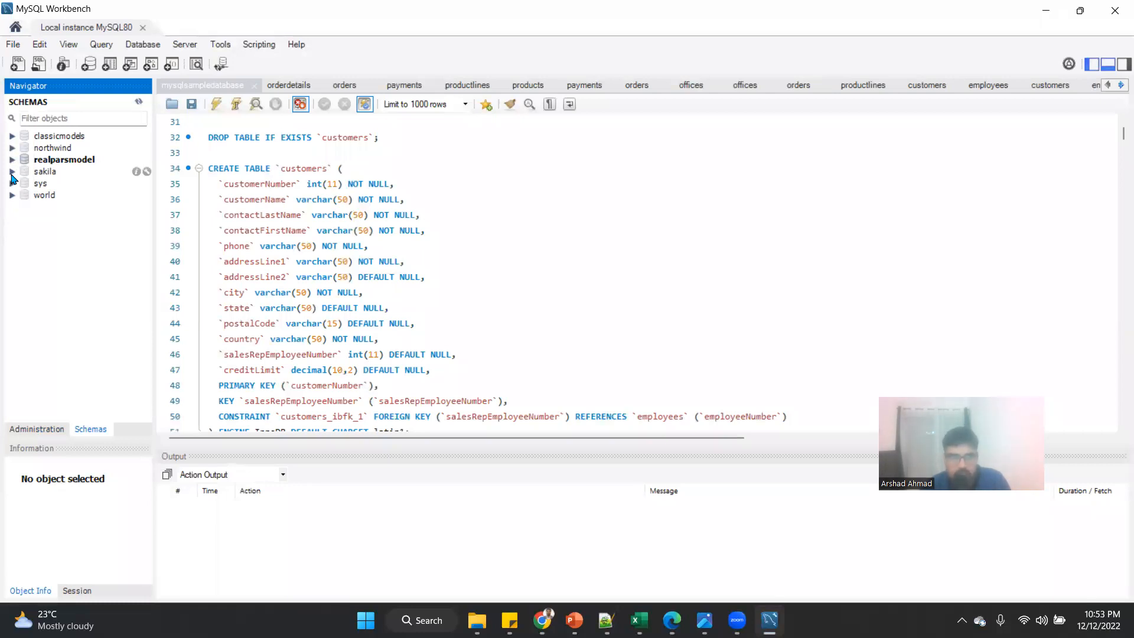
left_click(12, 172)
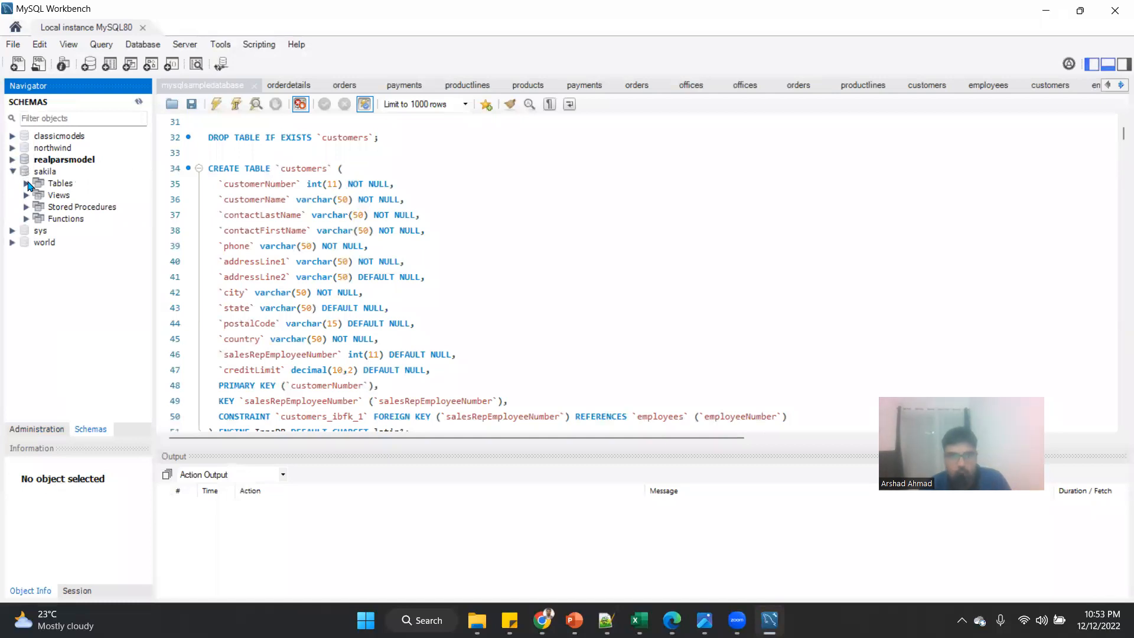
left_click(26, 184)
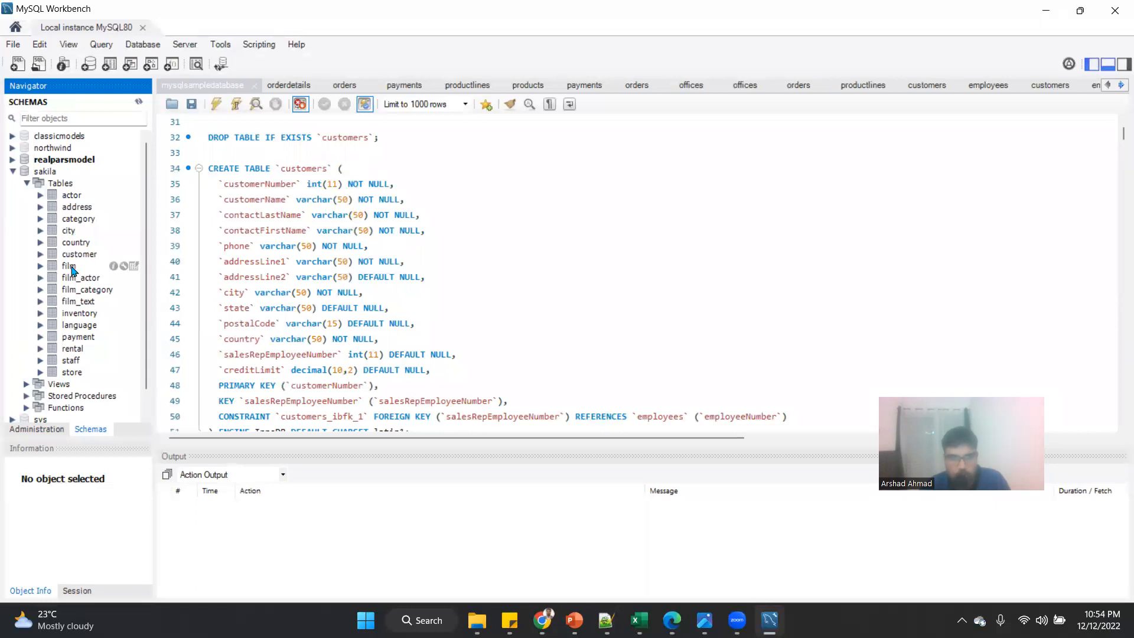
left_click(133, 269)
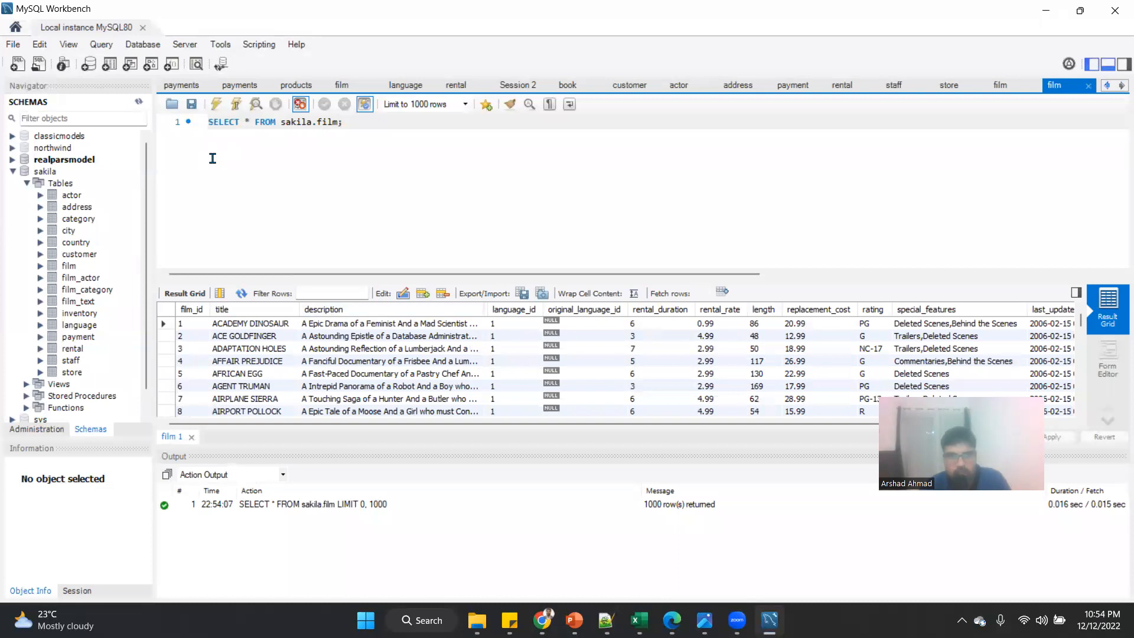
- Save the film query script to the Data_base folder as sal day1
left_click(191, 106)
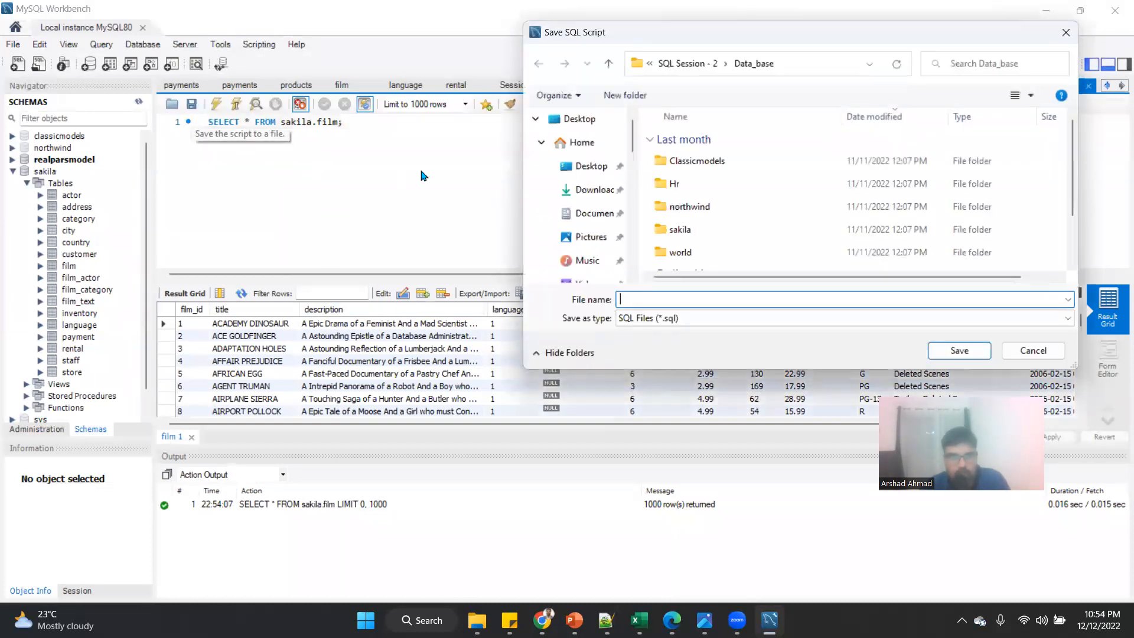
type("sal day1")
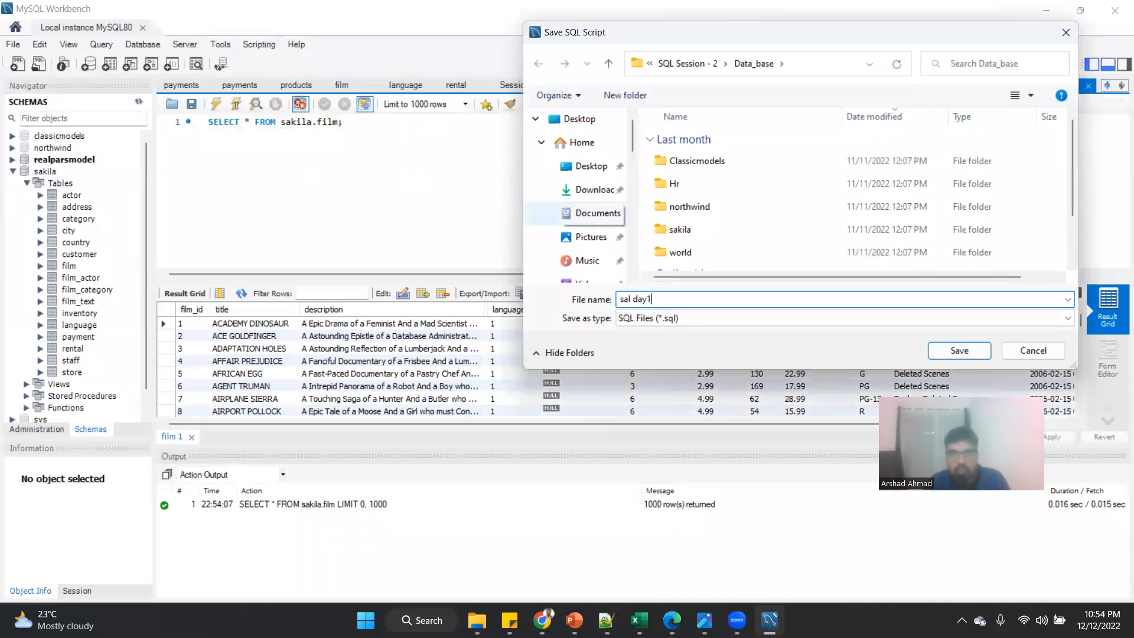
key("Return")
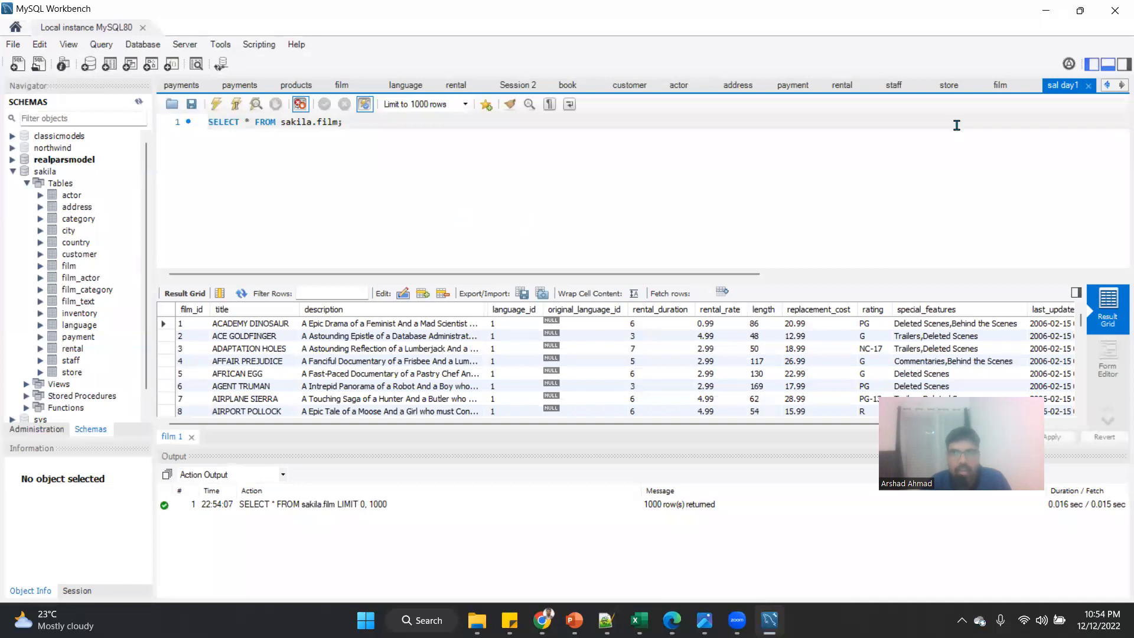
- Replace the asterisk in the film query with the title column and run the statement
left_click(250, 123)
left_click_drag(251, 122, 246, 121)
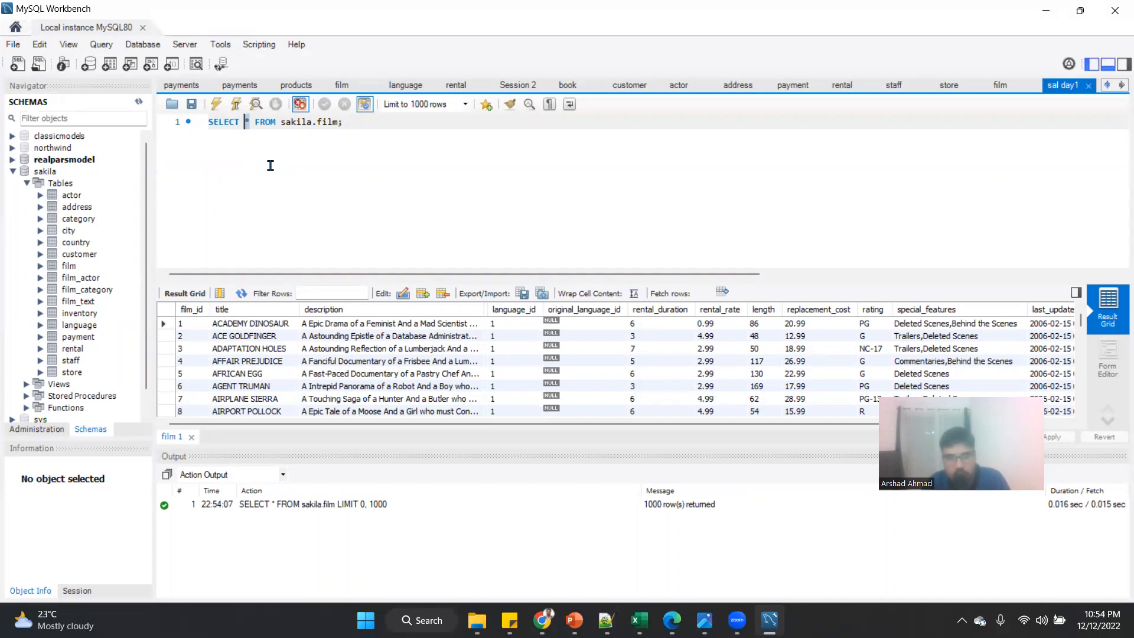
type("titl")
key("Return")
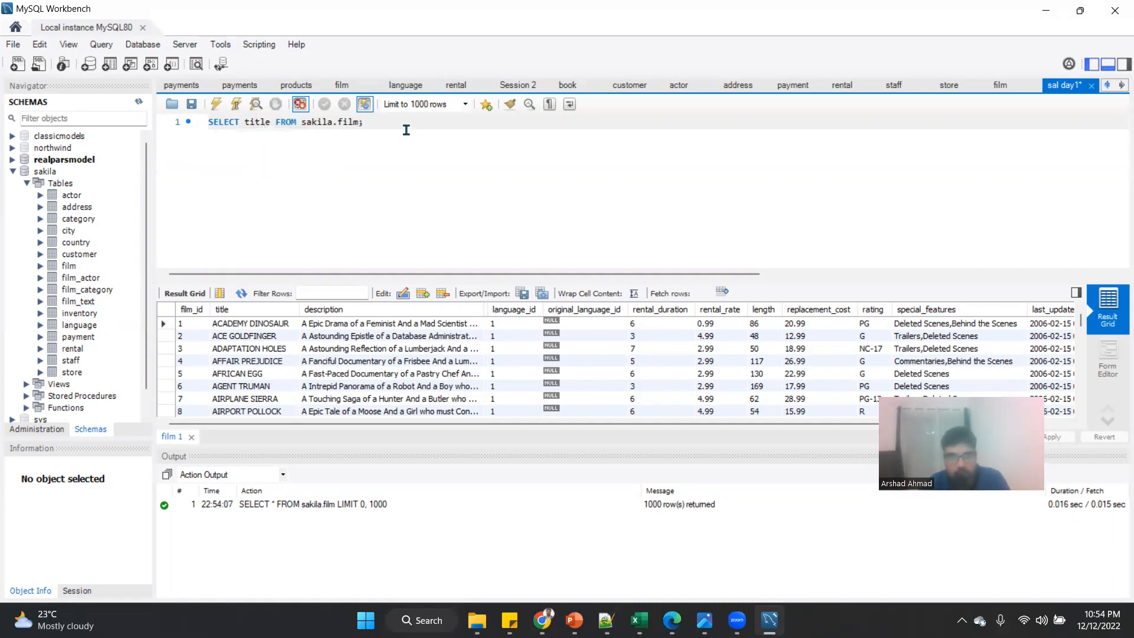
left_click_drag(406, 129, 16, 94)
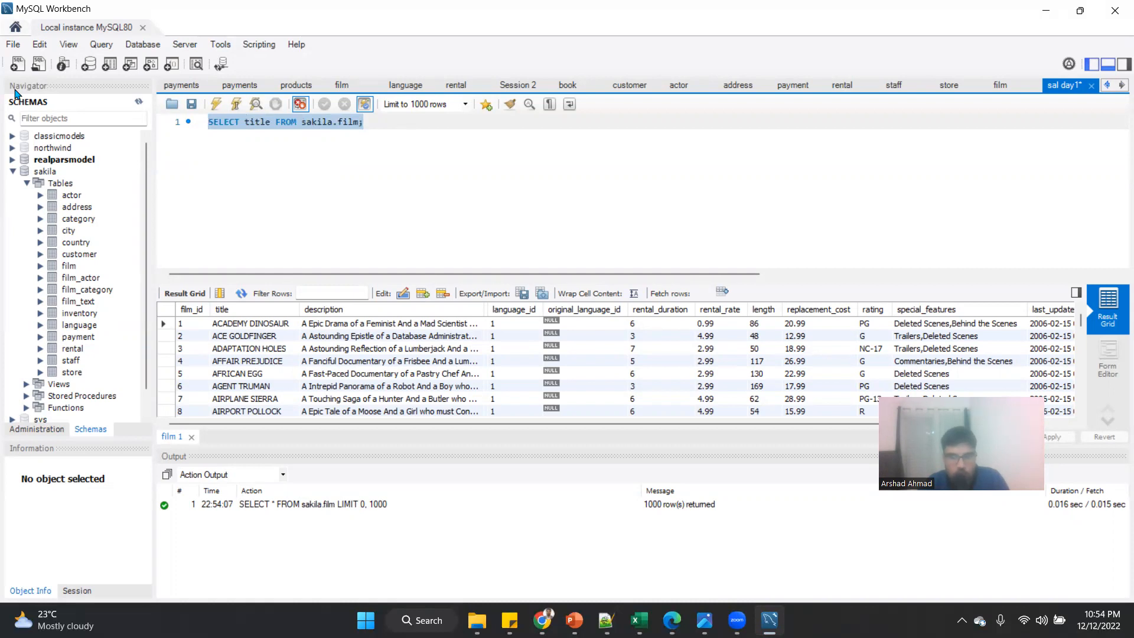
key("ctrl+Return")
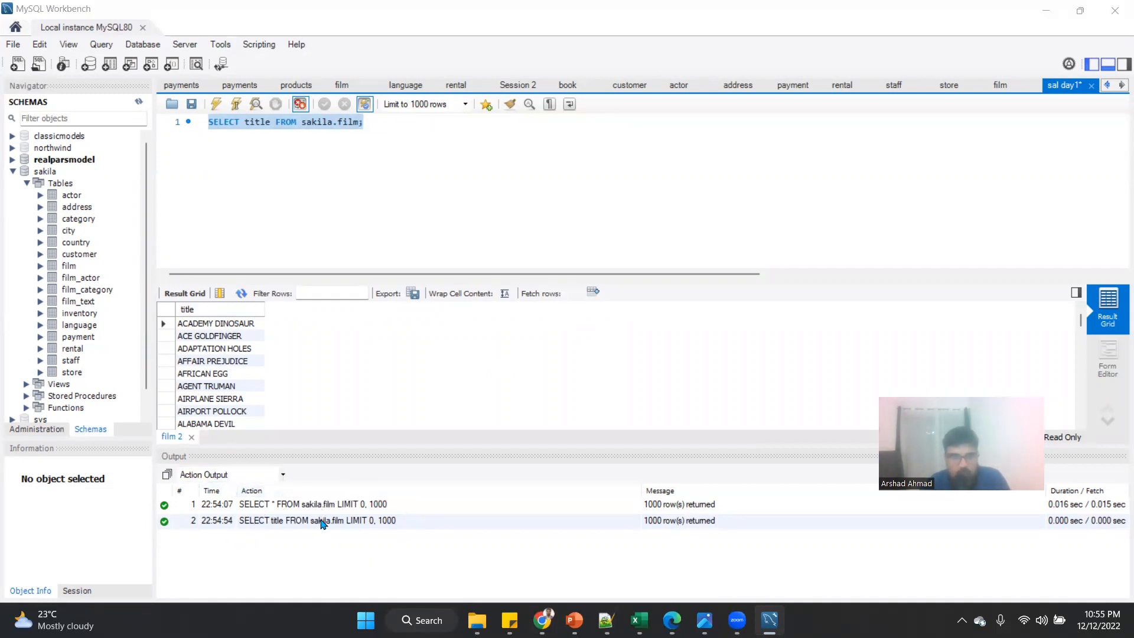
- Remove the F from the FROM keyword and run the misspelled query to test a syntax error
left_click(297, 123)
left_click_drag(278, 123, 2, 127)
key("Delete")
key("ctrl+Return")
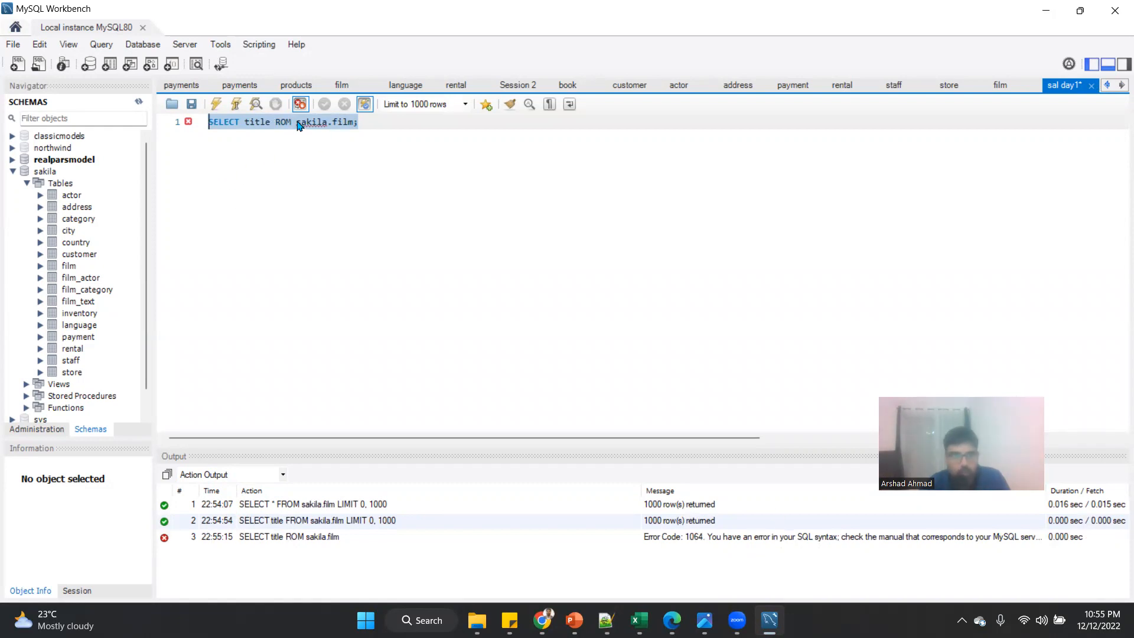
- Correct the misspelled ROM keyword by restoring its first letter, and save the sal day1 script
left_click(276, 124)
type("Ff")
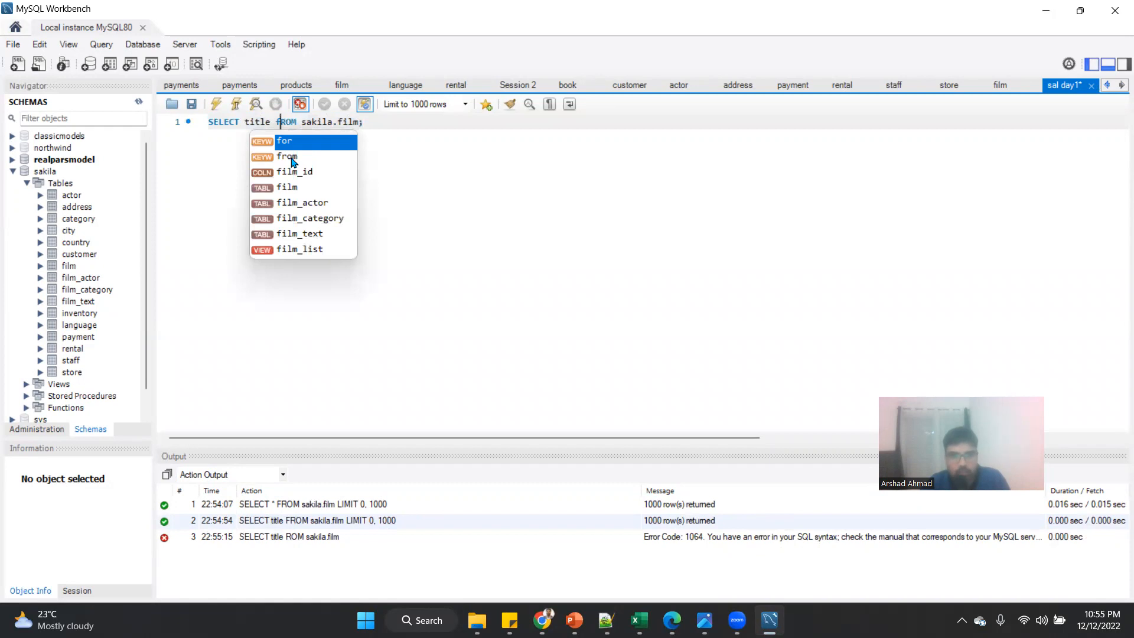
left_click(516, 250)
left_click(194, 107)
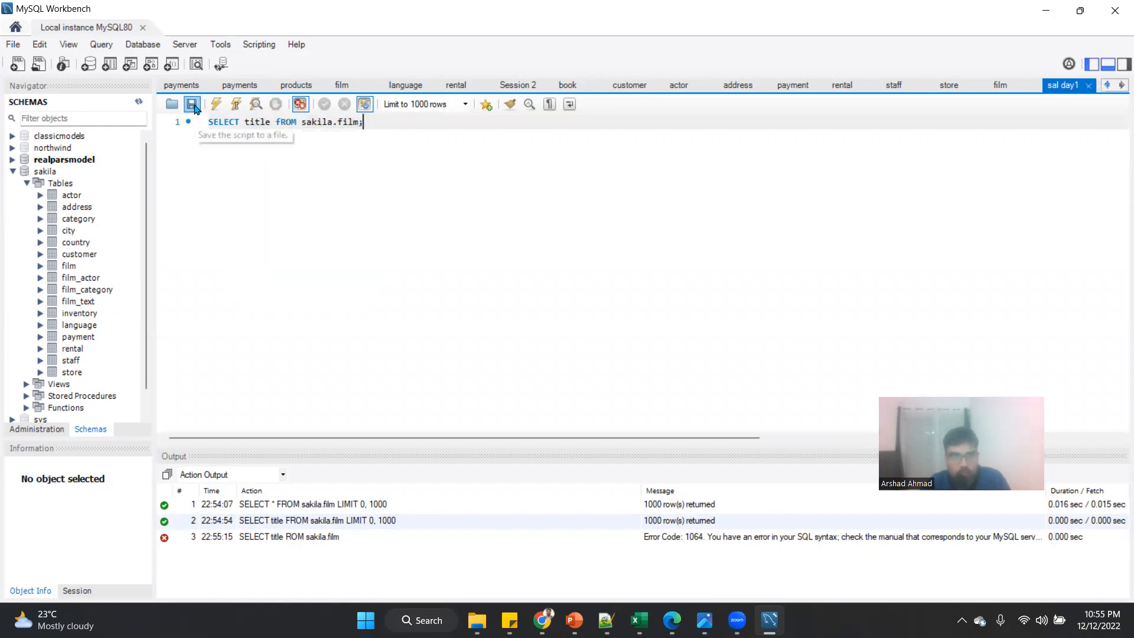